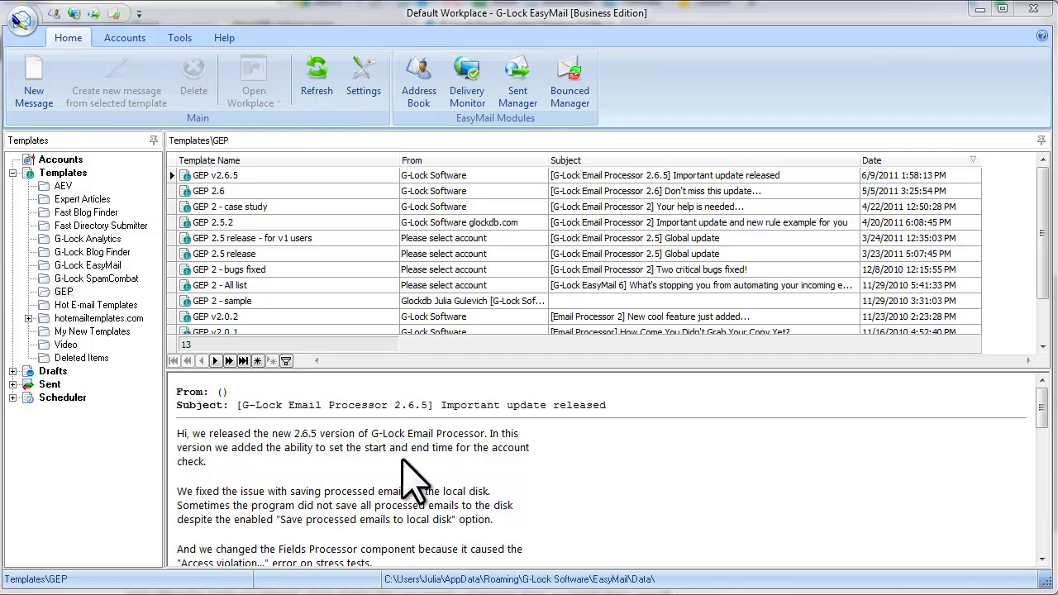
# - Switch to the Accounts tab to list the six configured sending accounts
pyautogui.click(126, 43)
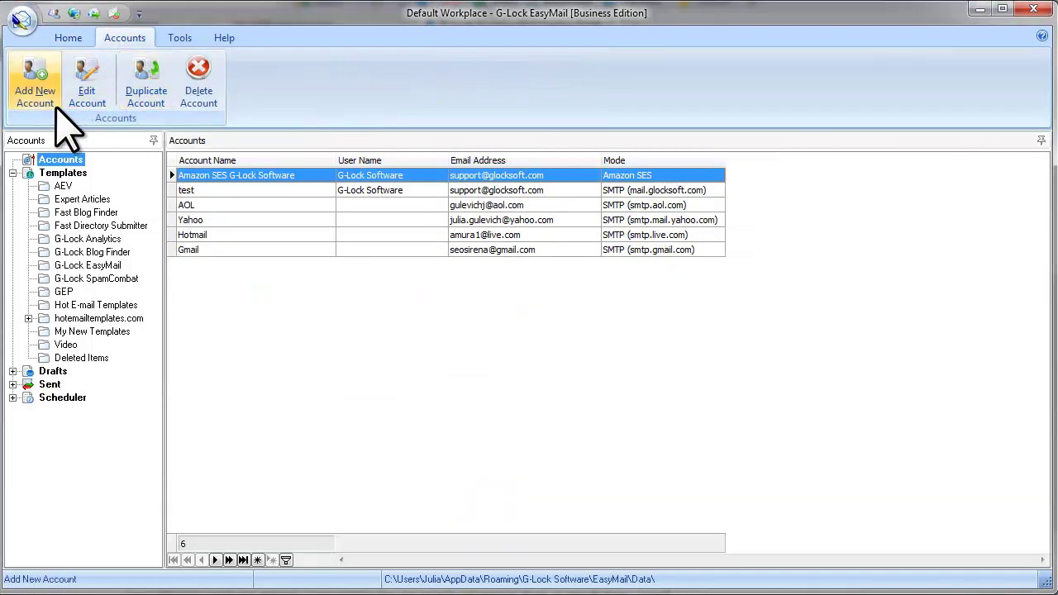
# - Add a new account with G-Lock Software as the account name and sender name
pyautogui.click(25, 97)
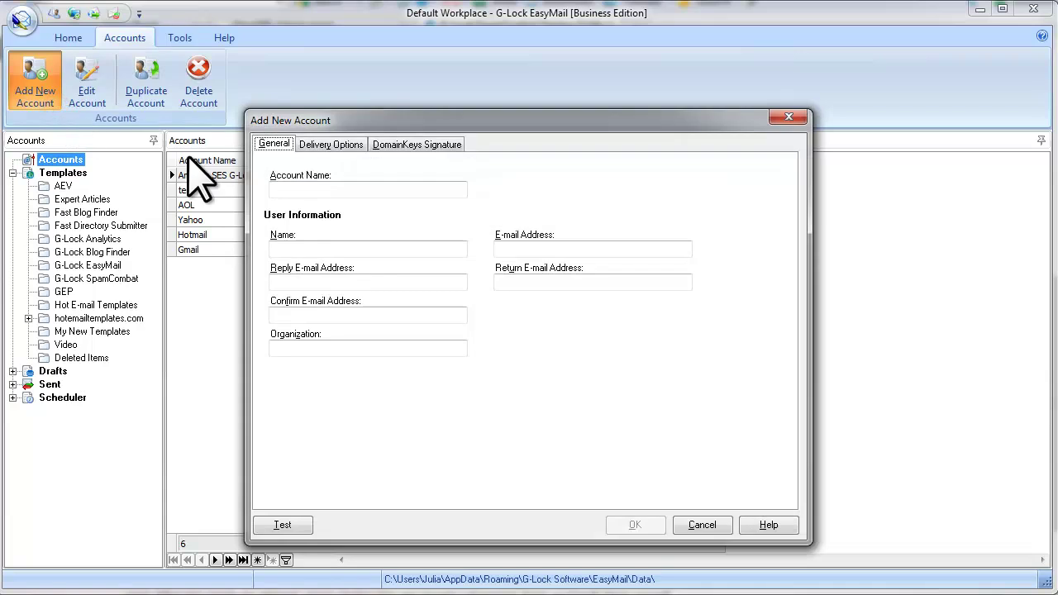
pyautogui.click(292, 188)
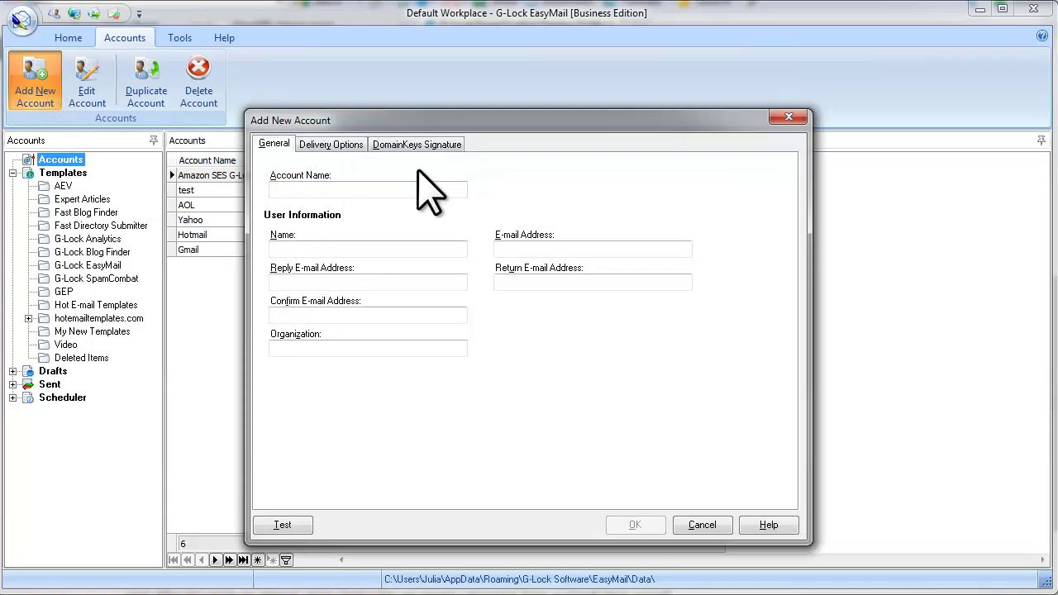
pyautogui.write('G-Lock Software')
pyautogui.click(328, 248)
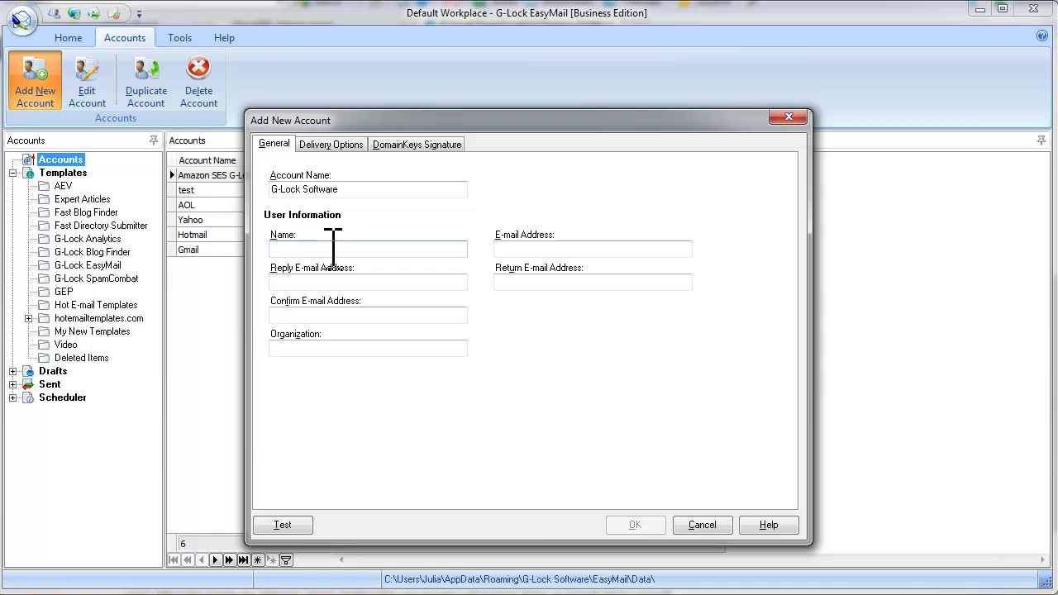
pyautogui.write('G-Lock Software')
# - Enter the company support e-mail as sender and change the return address mailbox to bounce
pyautogui.click(562, 250)
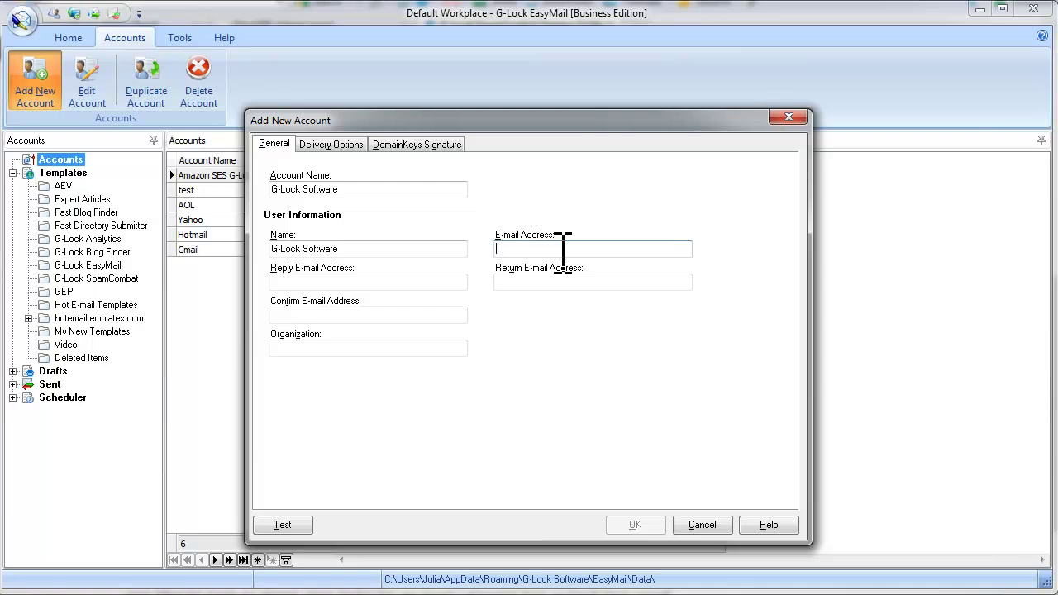
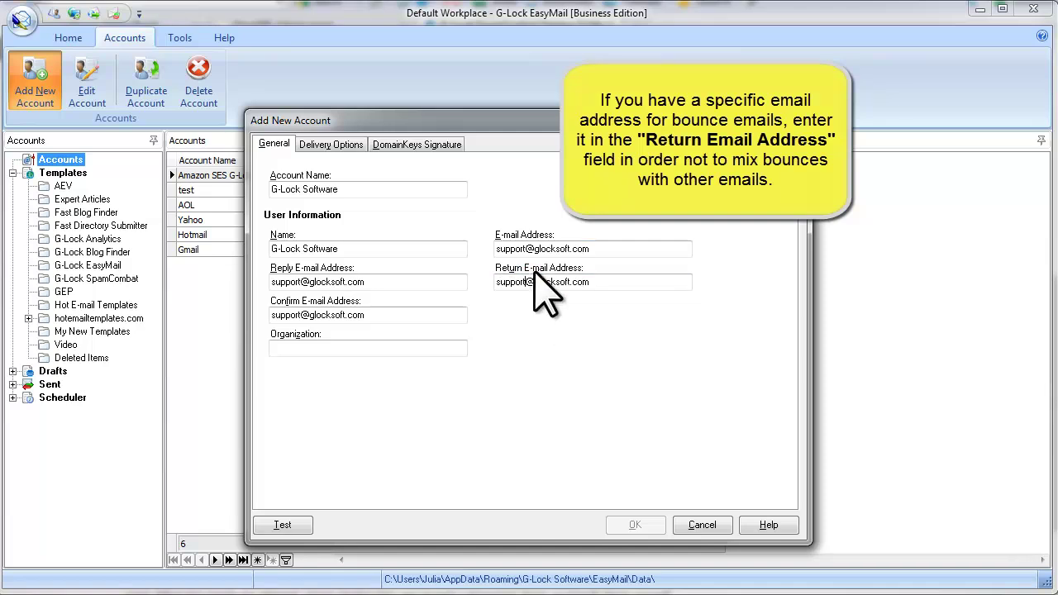
pyautogui.moveTo(527, 283); pyautogui.dragTo(472, 282)
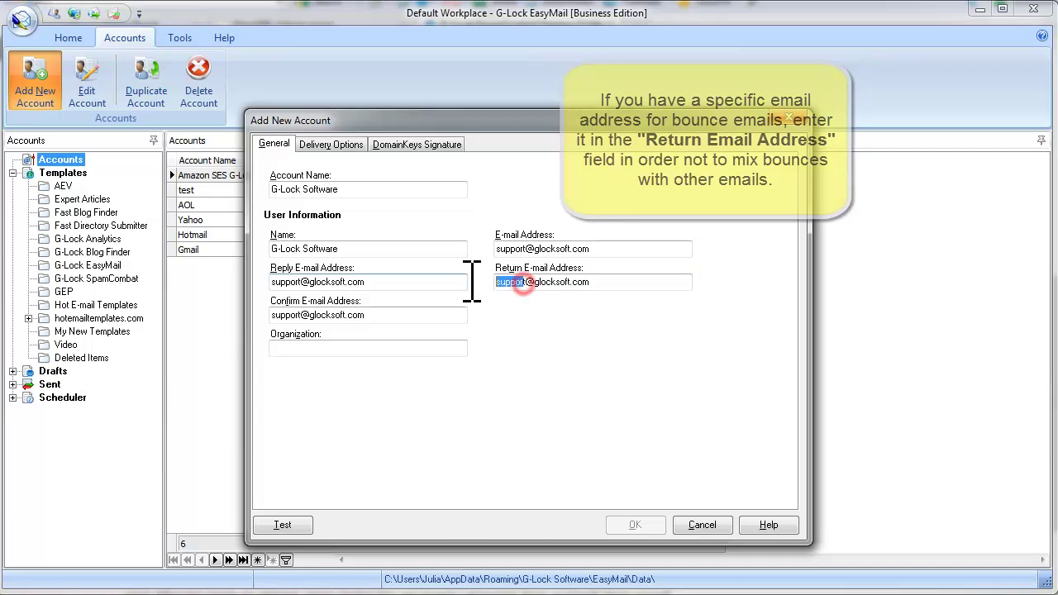
pyautogui.press('Delete')
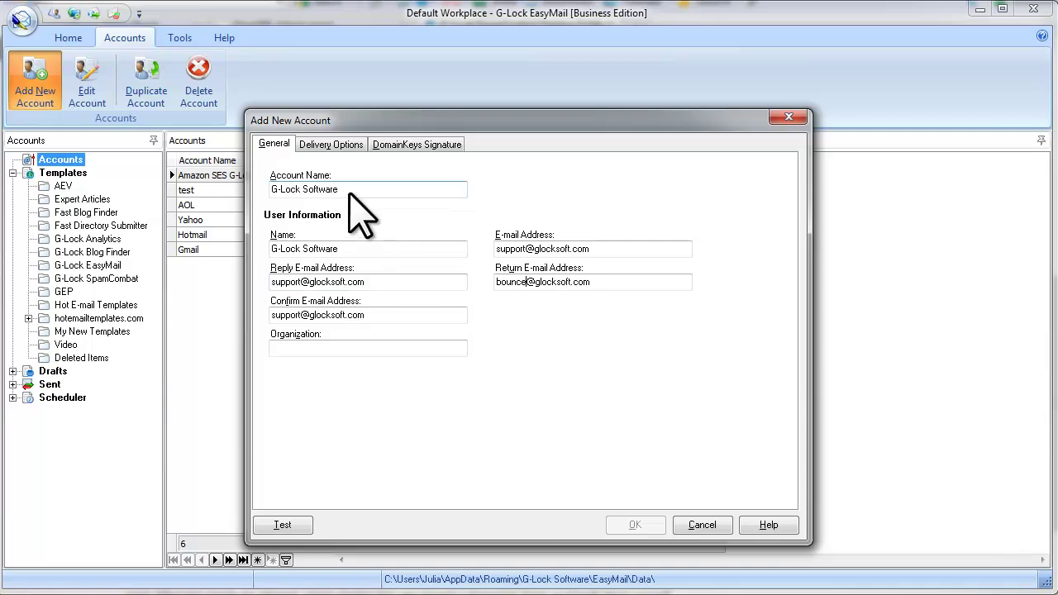
# - Set delivery to Send via SMTP server with mail.glocksoft.com as the server
pyautogui.click(338, 146)
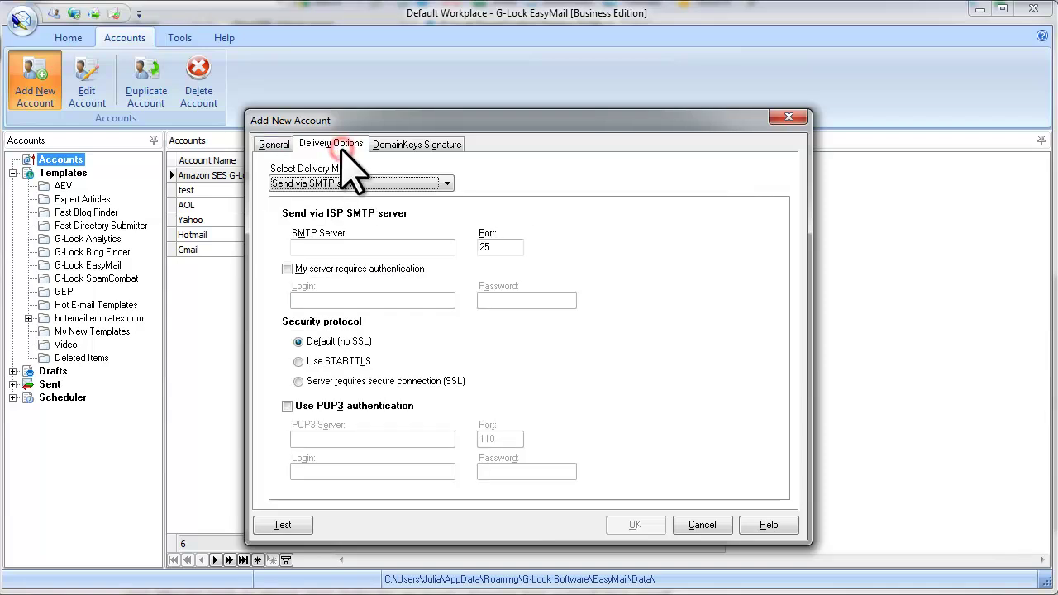
pyautogui.click(318, 183)
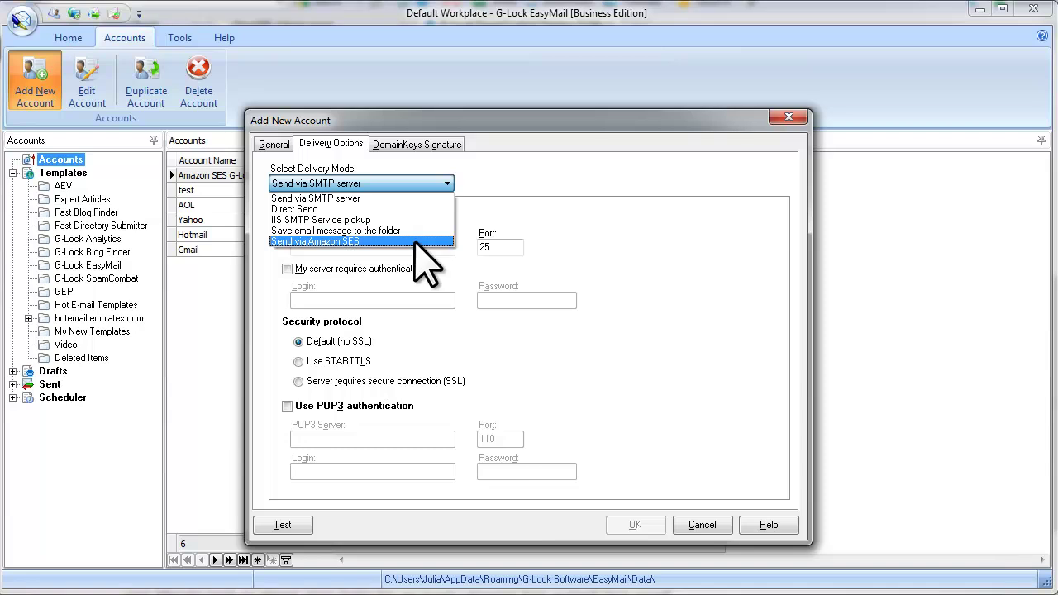
pyautogui.click(397, 199)
pyautogui.click(381, 246)
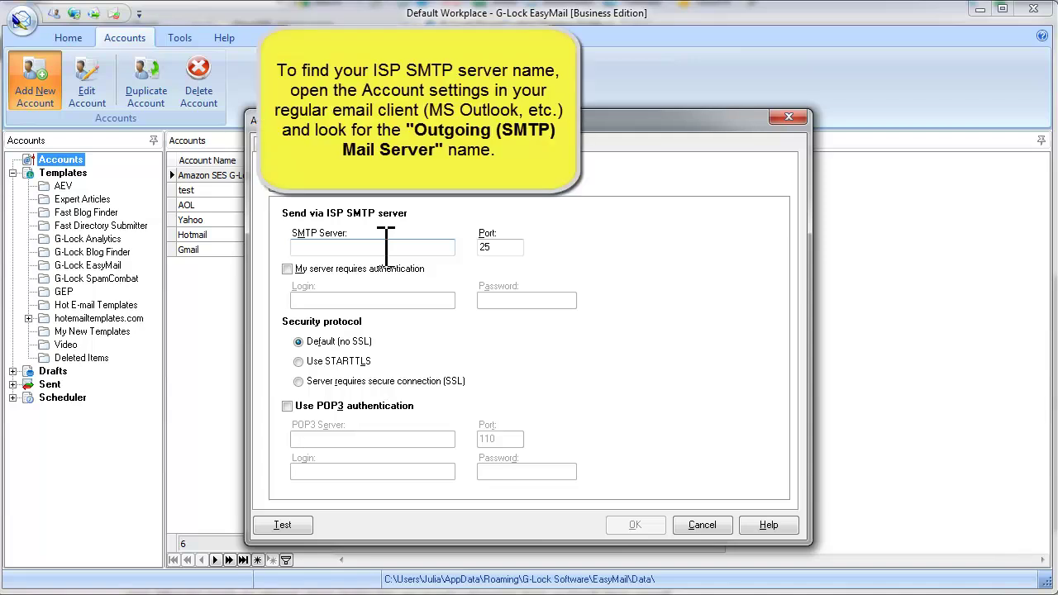
pyautogui.write('mail.glocksoft.com')
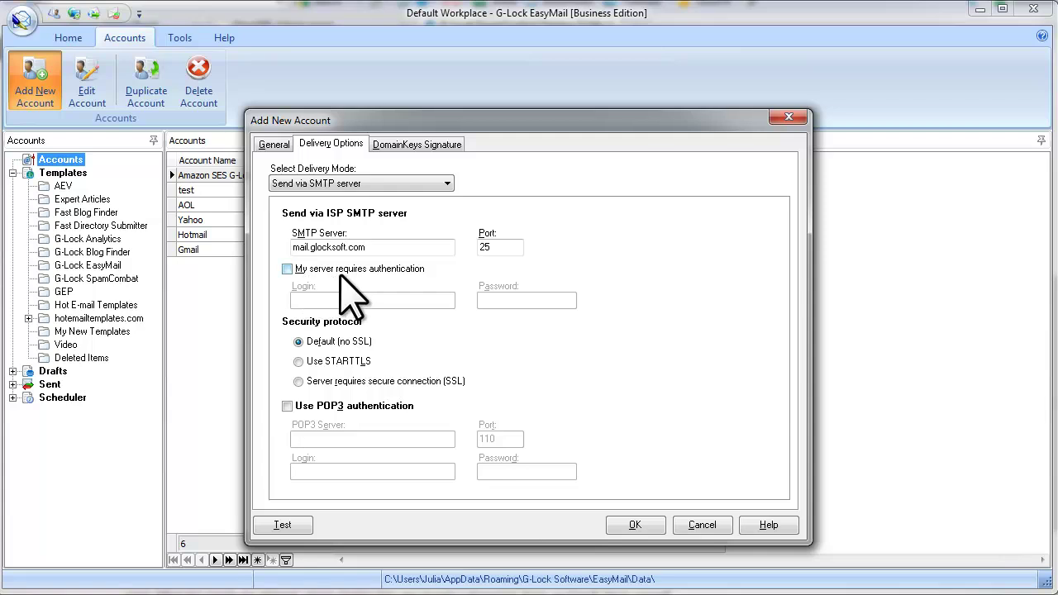
# - Turn on SMTP authentication and enter the support login and its password
pyautogui.click(287, 270)
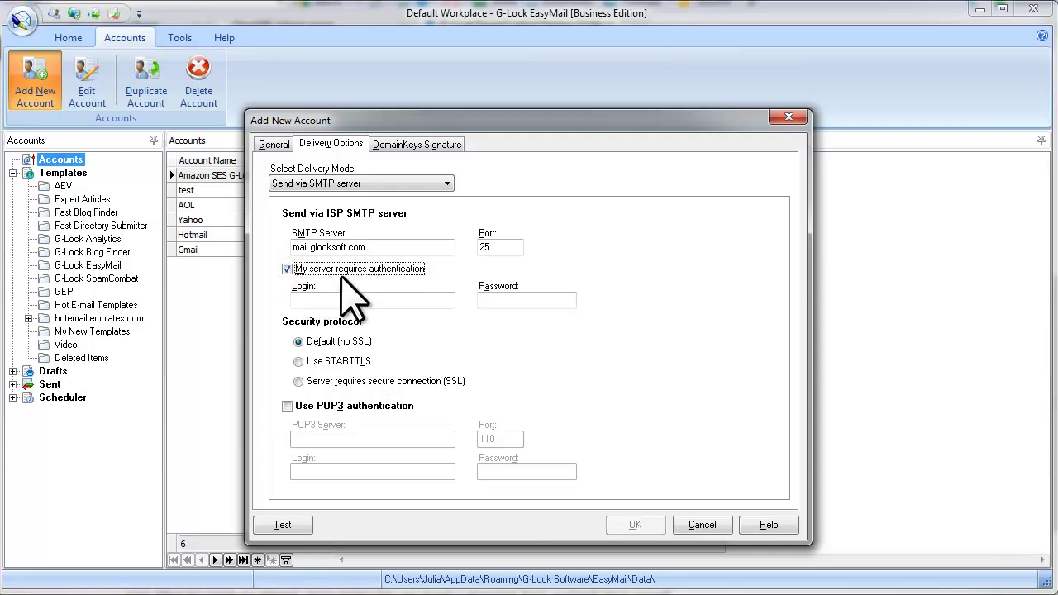
pyautogui.click(437, 300)
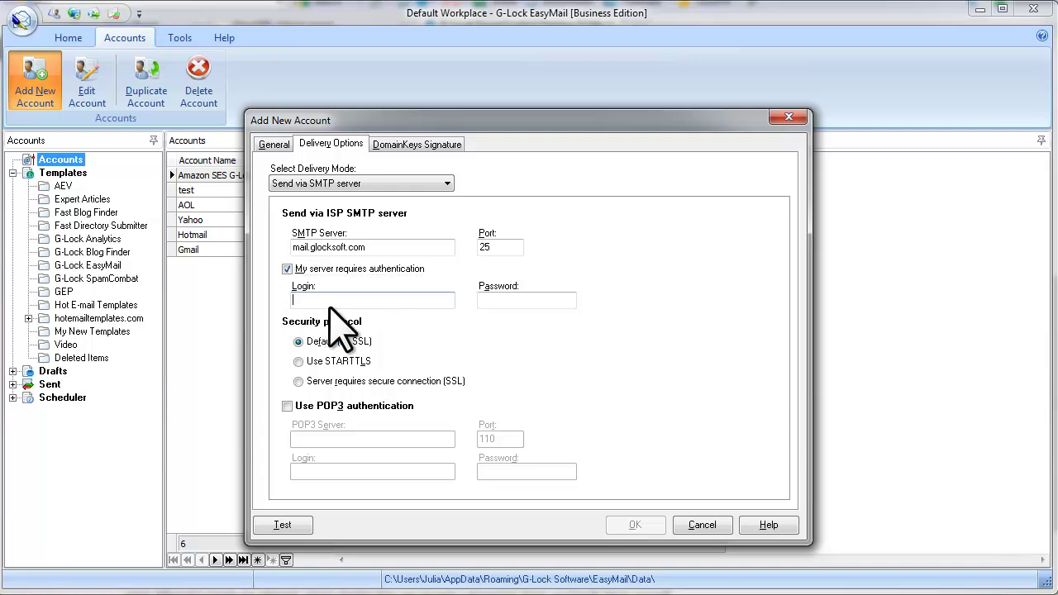
pyautogui.click(502, 299)
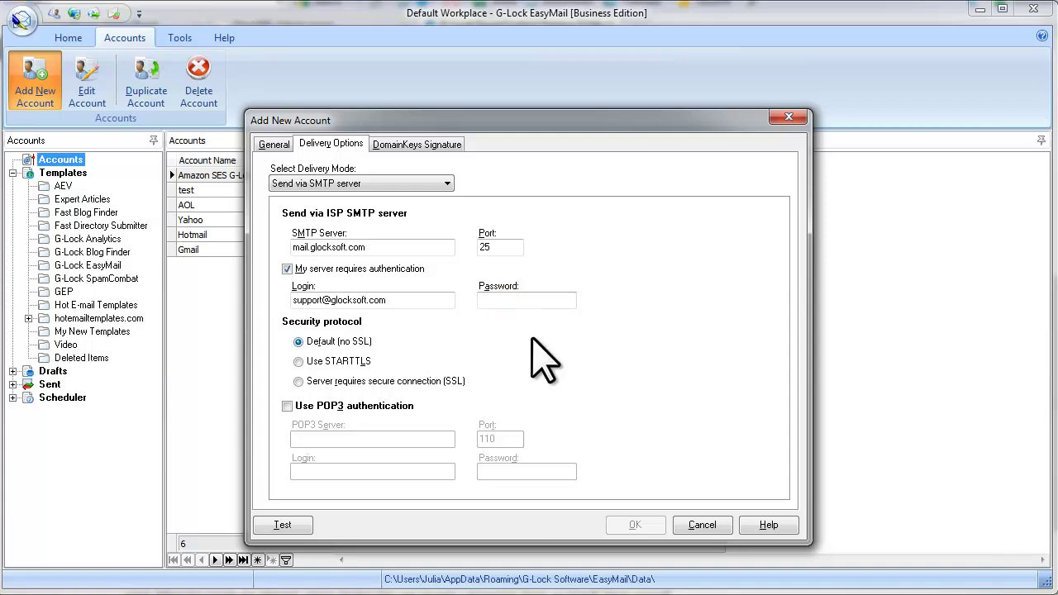
pyautogui.write('**')
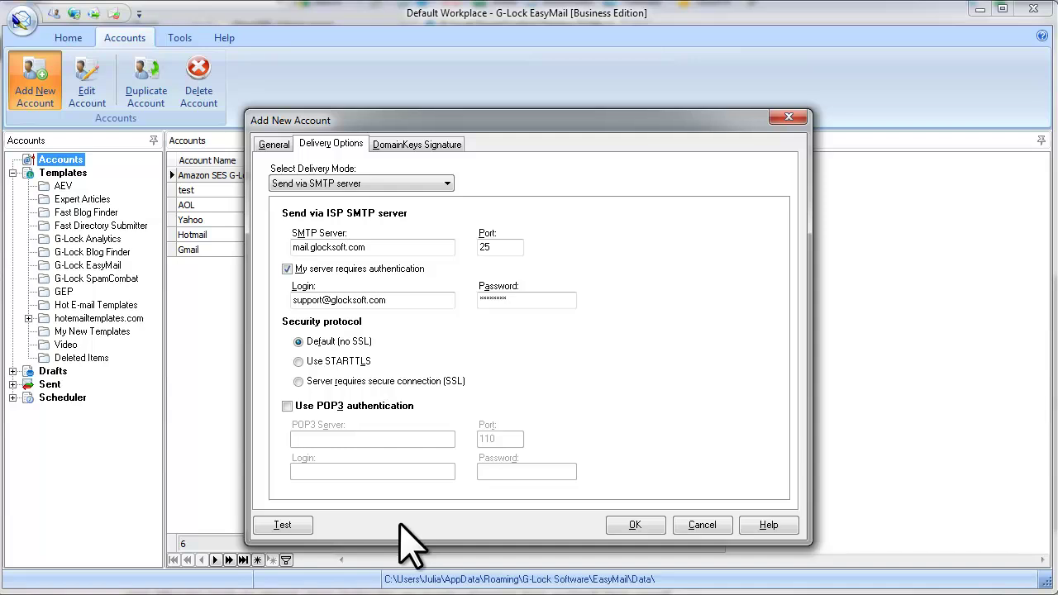
pyautogui.click(305, 525)
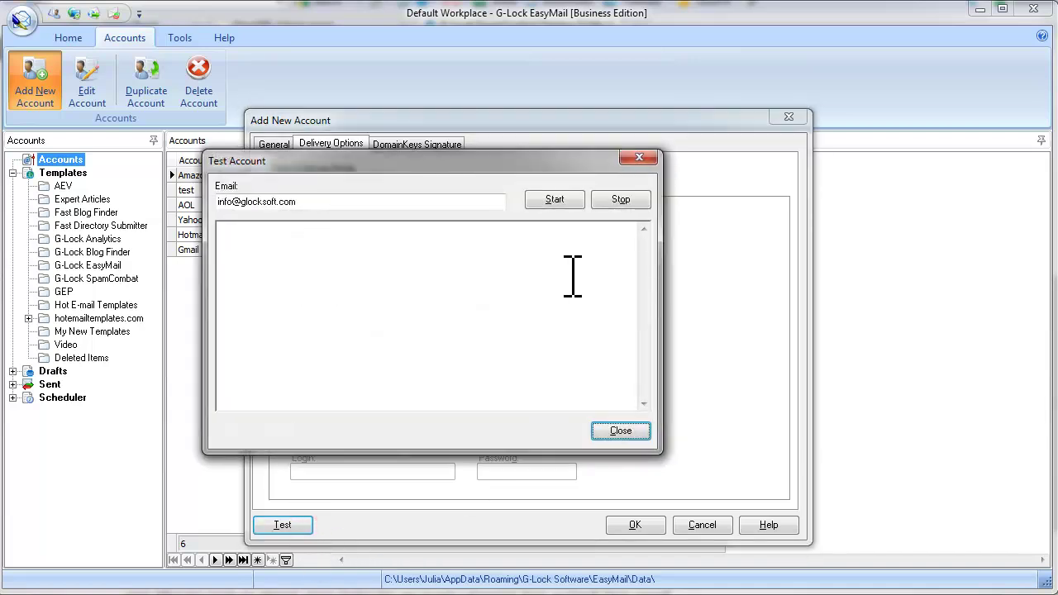
pyautogui.click(555, 199)
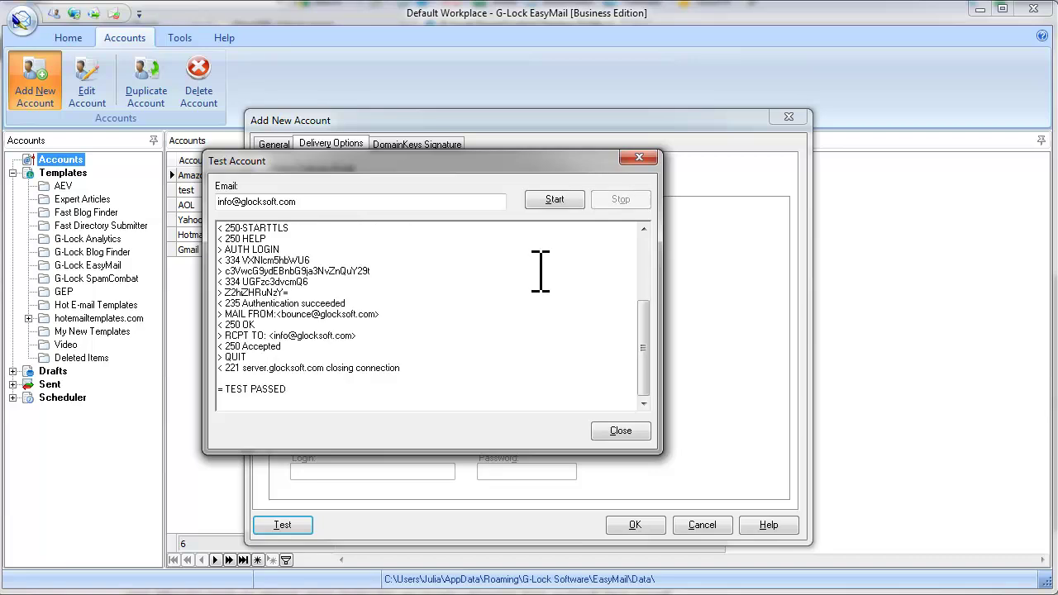
pyautogui.moveTo(290, 389); pyautogui.dragTo(220, 389)
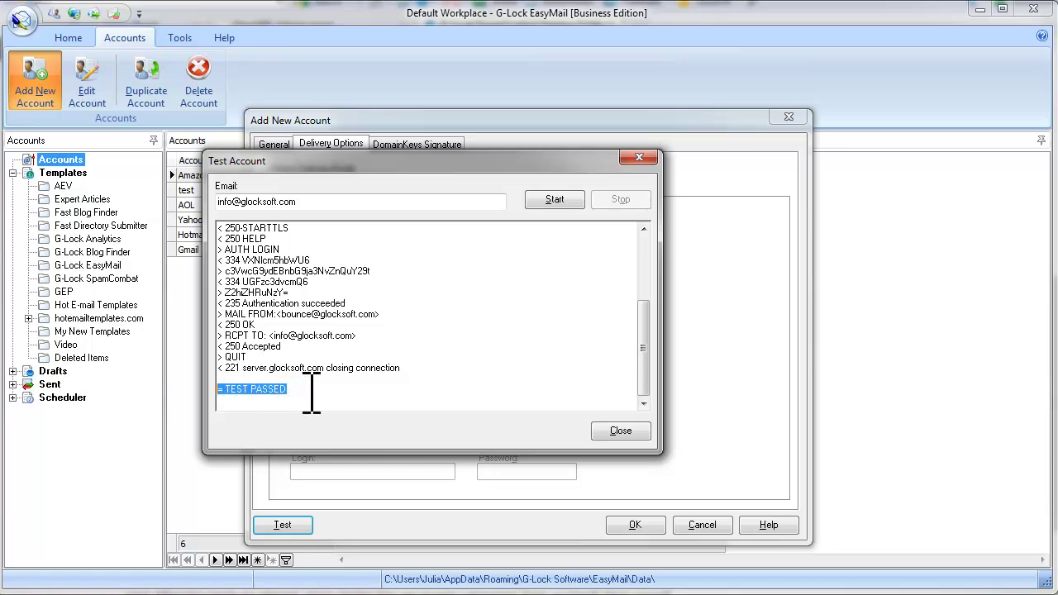
pyautogui.click(624, 431)
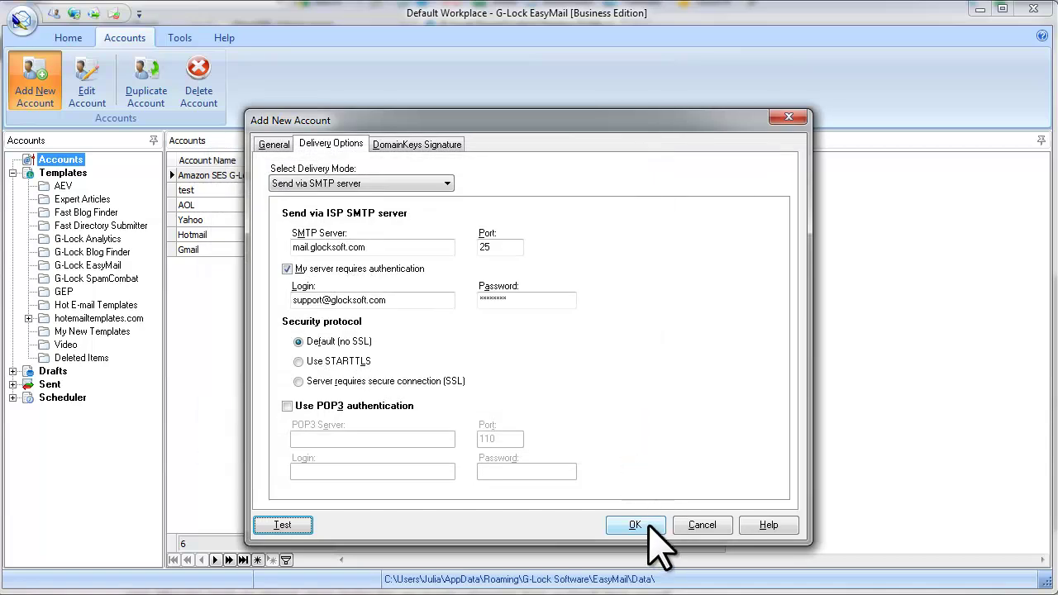
# - Save the G-Lock Software account and open the Address Book from the Home tab
pyautogui.click(649, 526)
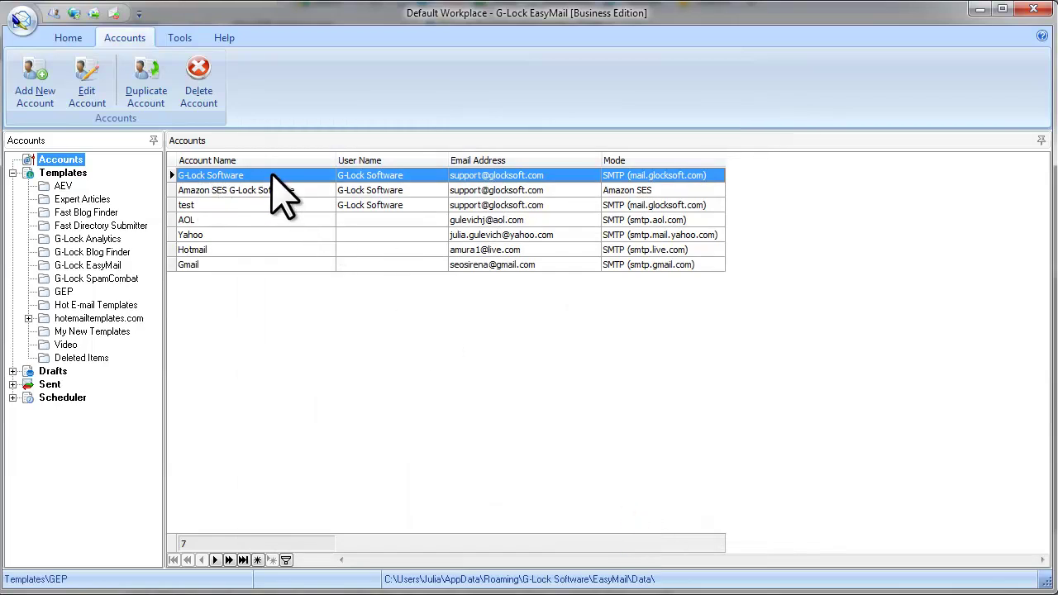
pyautogui.click(69, 38)
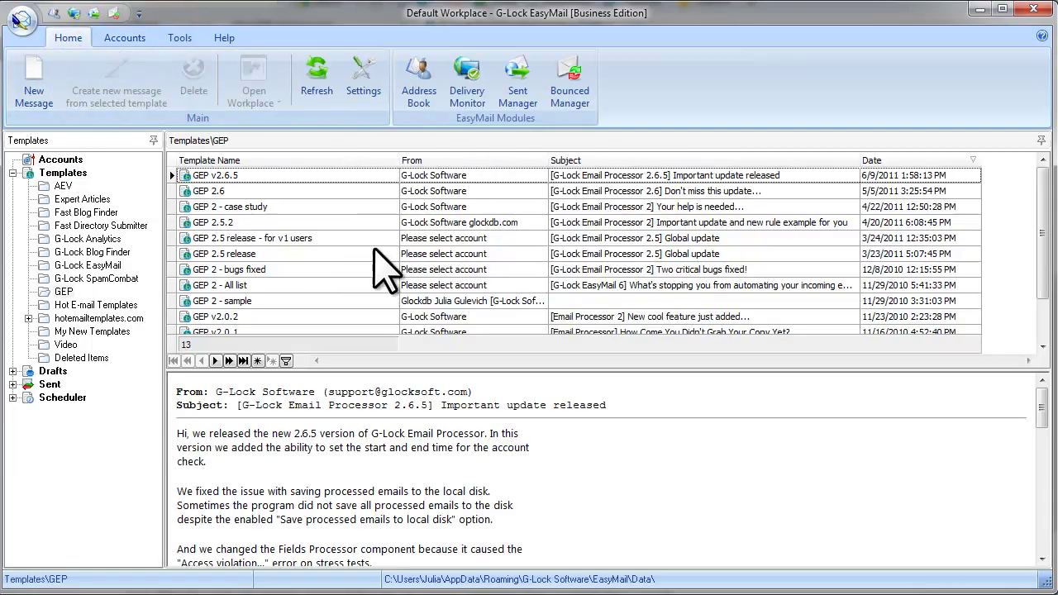
pyautogui.click(424, 98)
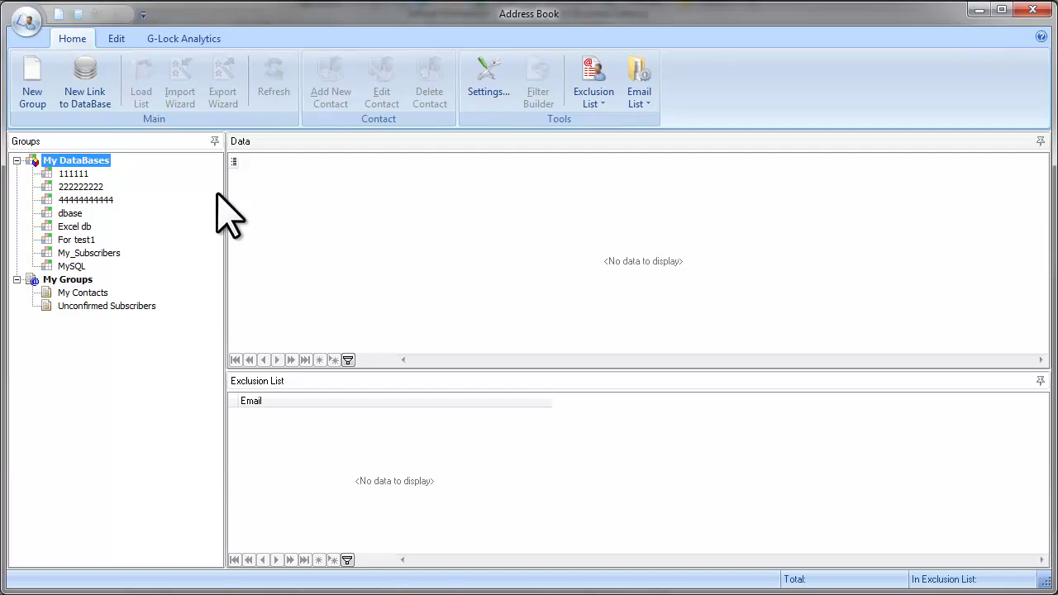
# - Create the My Subscribers group, widen its Email column and select it under My Groups
pyautogui.click(33, 96)
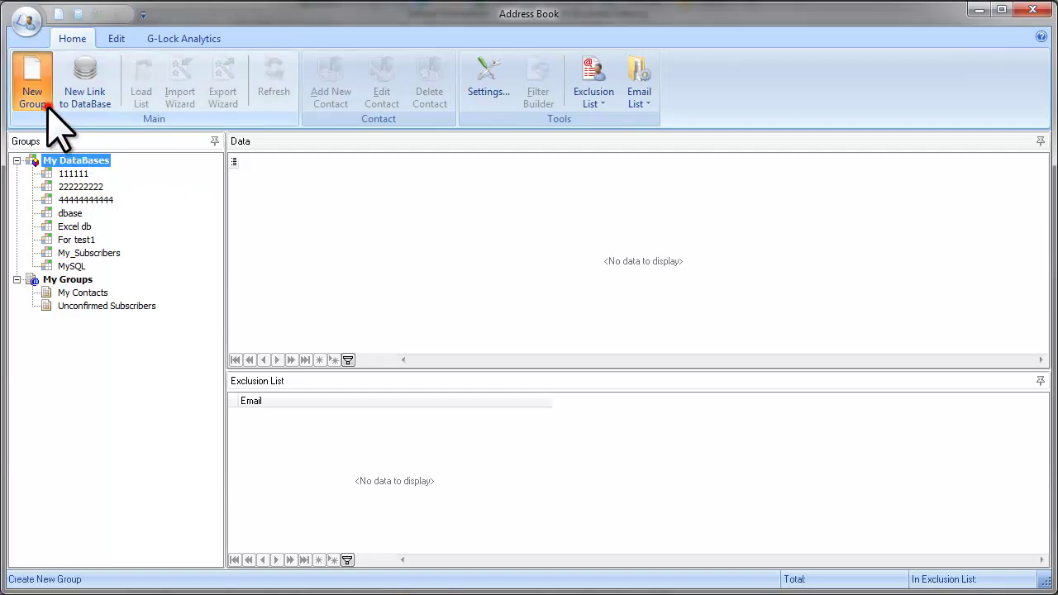
pyautogui.click(212, 123)
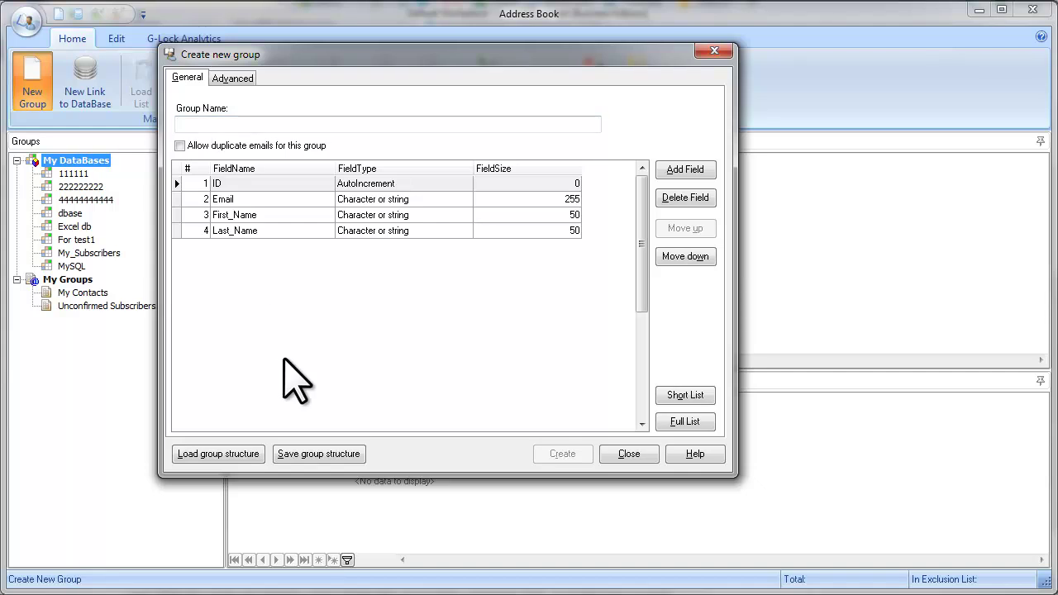
pyautogui.write('My ')
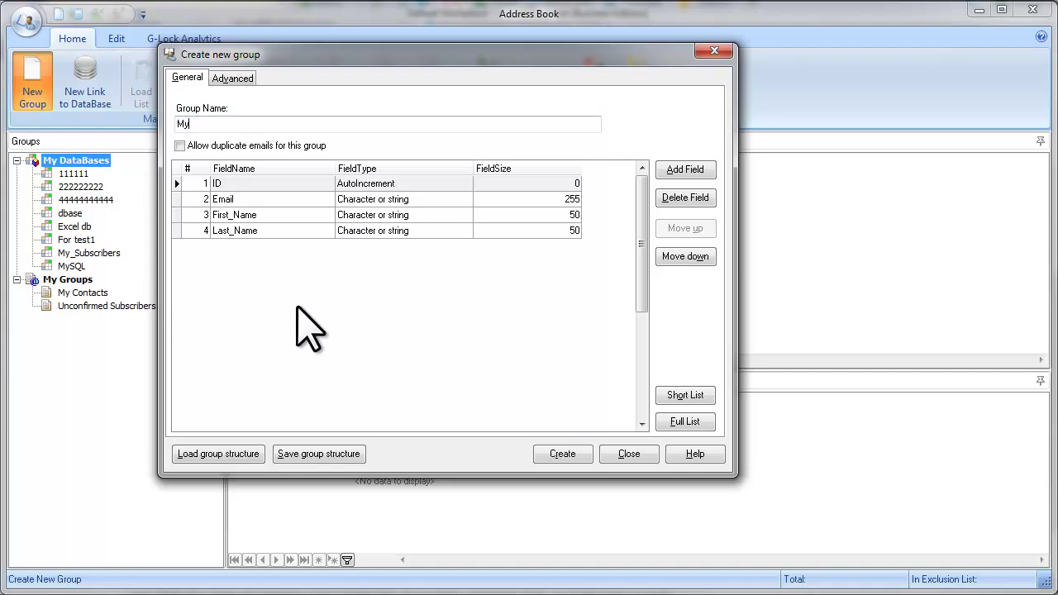
pyautogui.write('Subscribers')
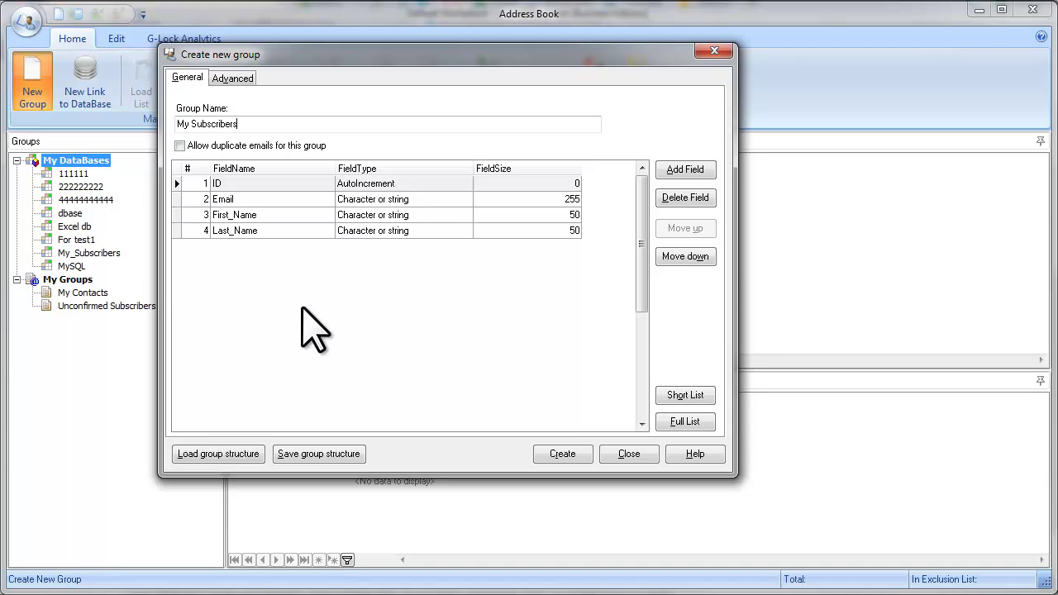
pyautogui.click(577, 467)
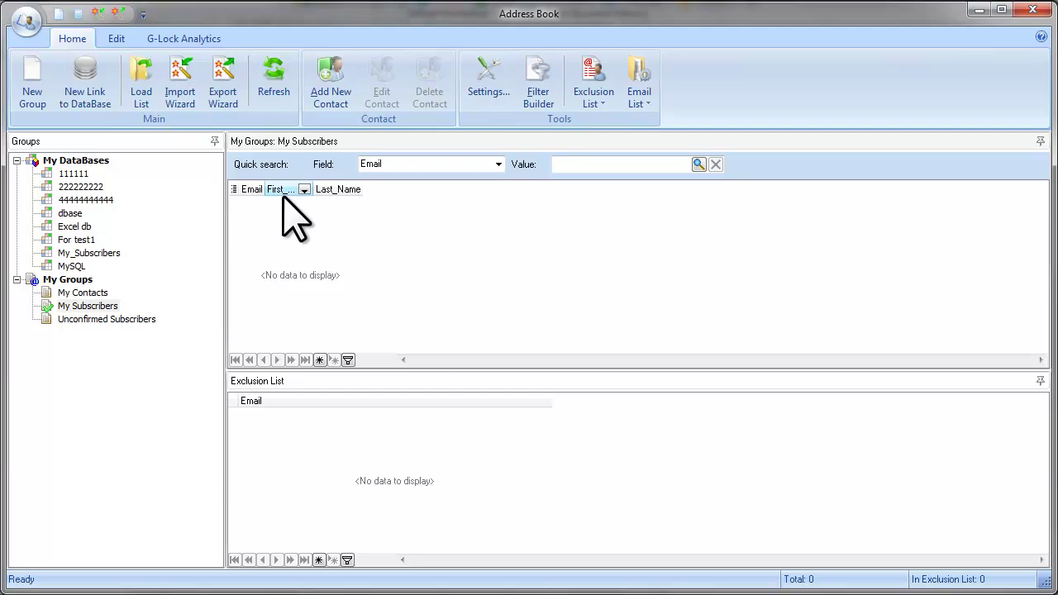
pyautogui.moveTo(267, 189); pyautogui.dragTo(364, 189)
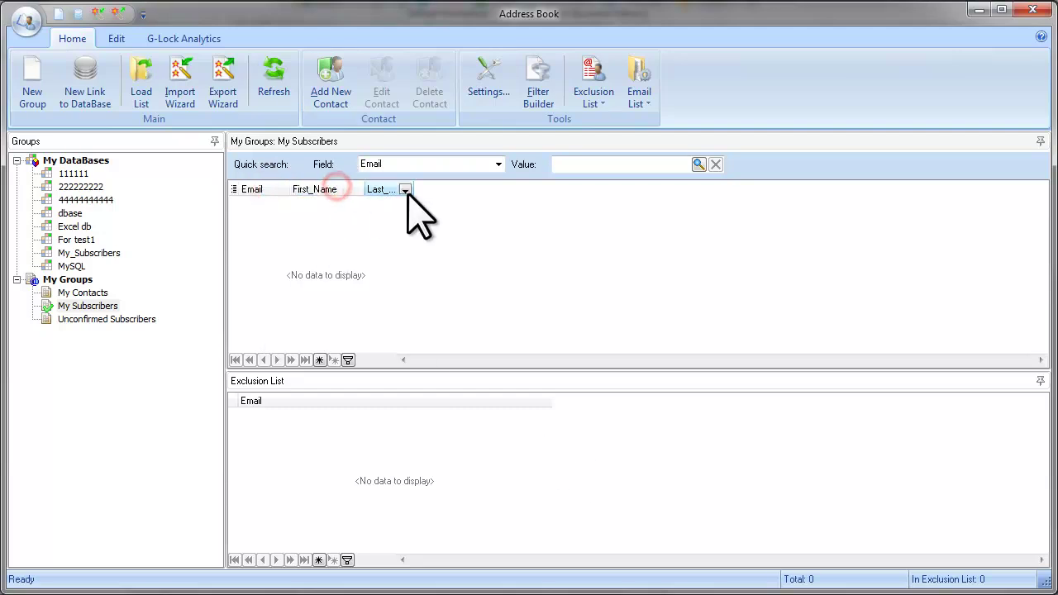
pyautogui.click(89, 305)
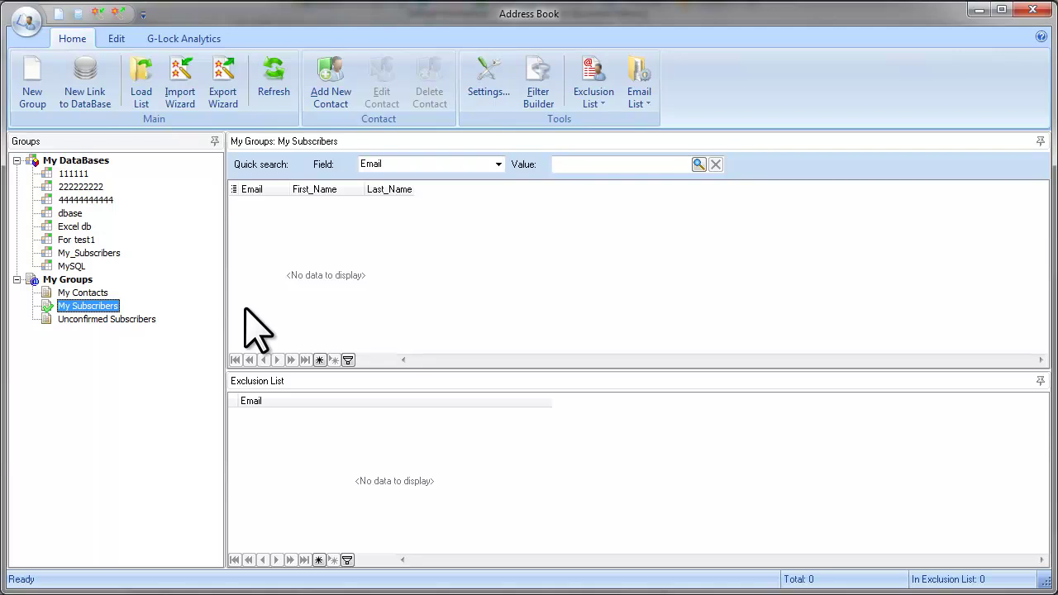
# - Load the 10 addresses from My_Subscribers.TXT into the group and widen the Email column
pyautogui.click(156, 107)
pyautogui.moveTo(186, 33); pyautogui.dragTo(202, 56)
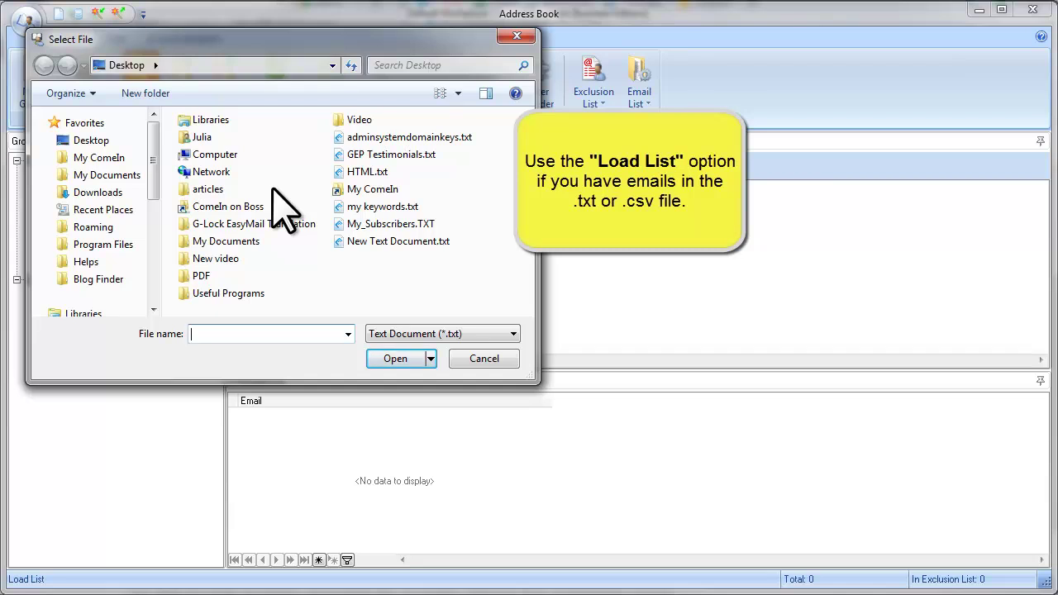
pyautogui.click(382, 224)
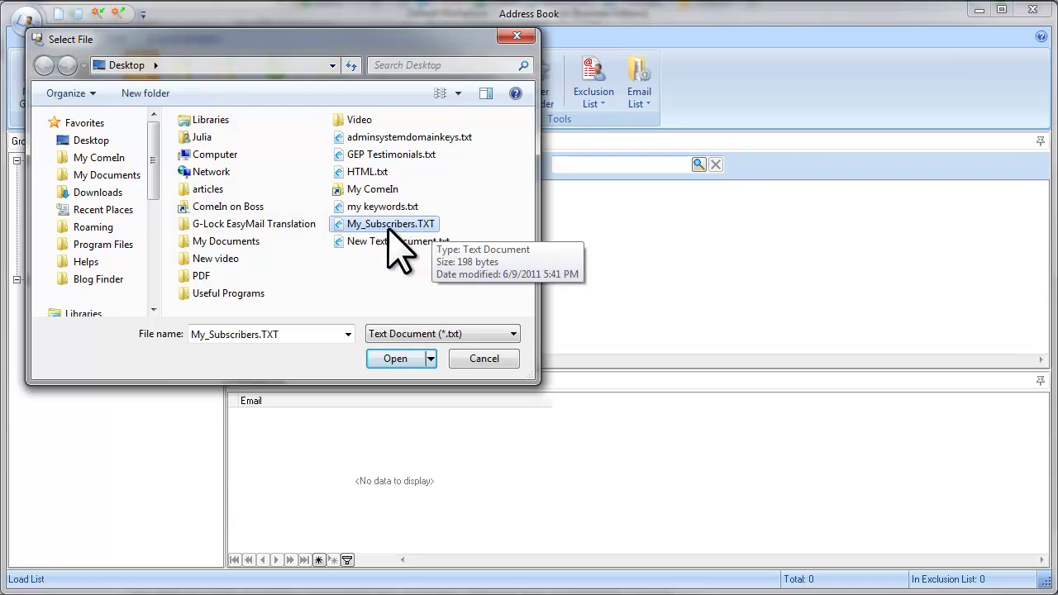
pyautogui.click(411, 359)
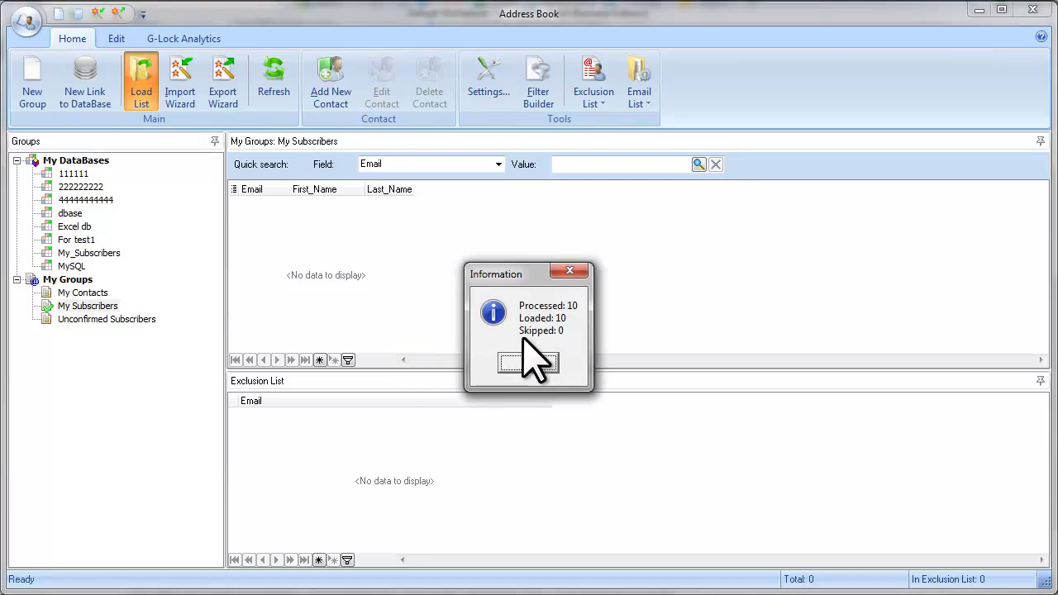
pyautogui.click(544, 365)
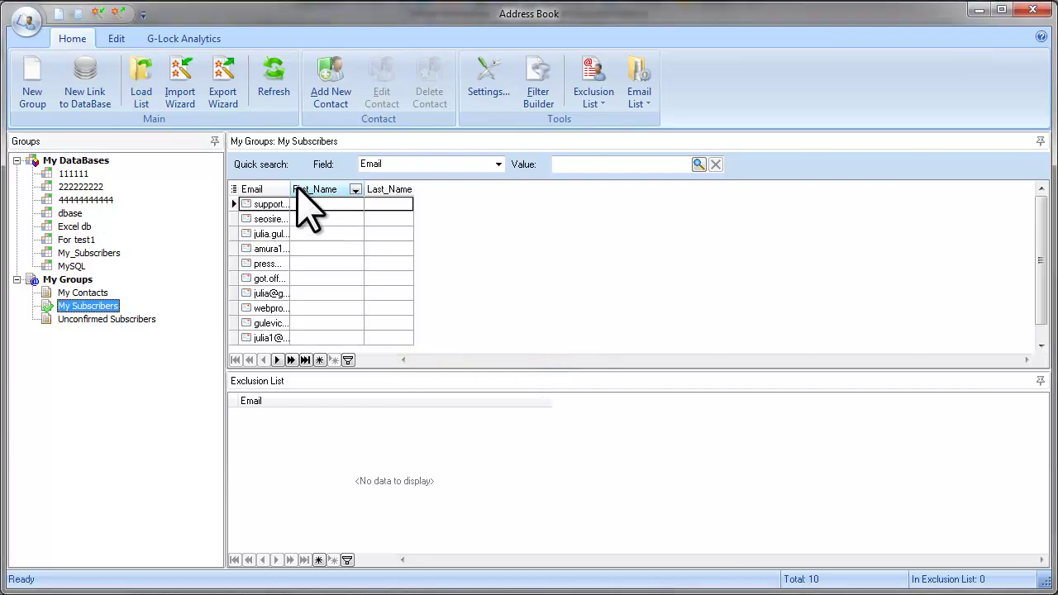
pyautogui.moveTo(290, 189); pyautogui.dragTo(370, 191)
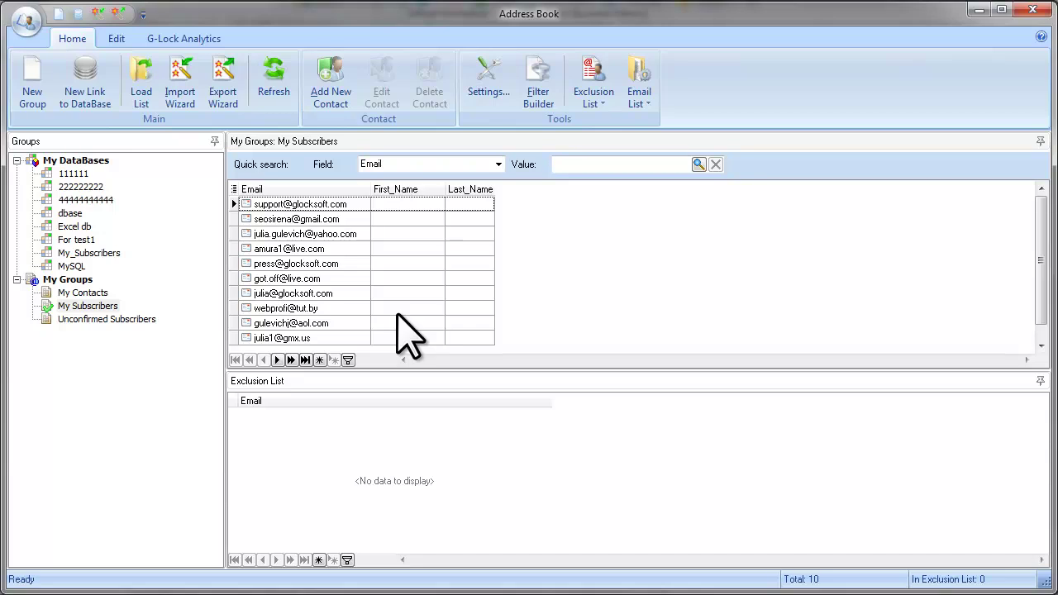
# - Cancel the Import Wizard after choosing Text and CSV files, then close the Address Book
pyautogui.click(197, 104)
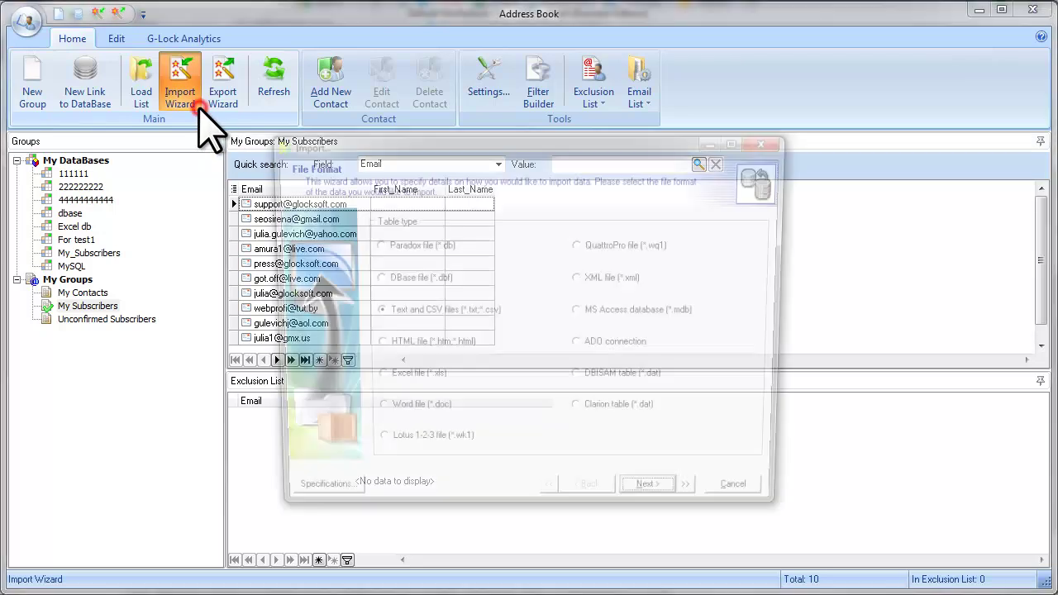
pyautogui.click(373, 312)
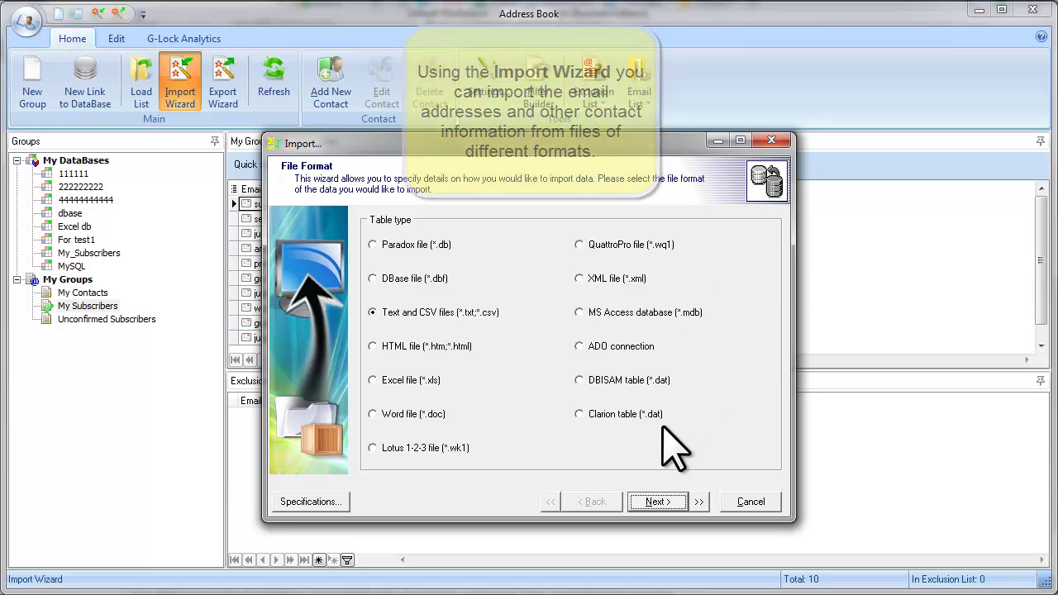
pyautogui.click(747, 504)
pyautogui.click(507, 359)
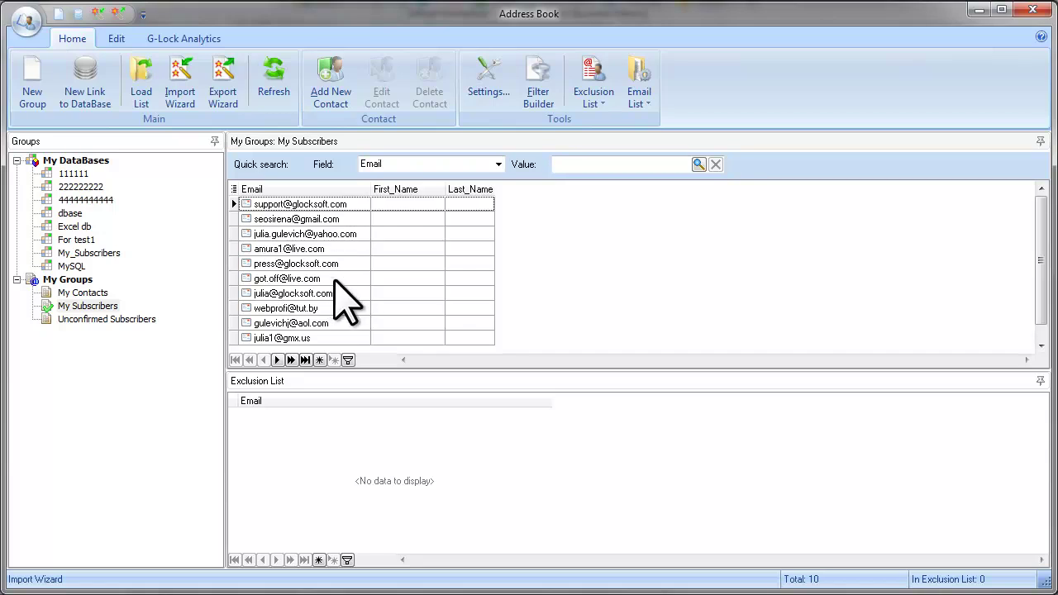
pyautogui.click(975, 10)
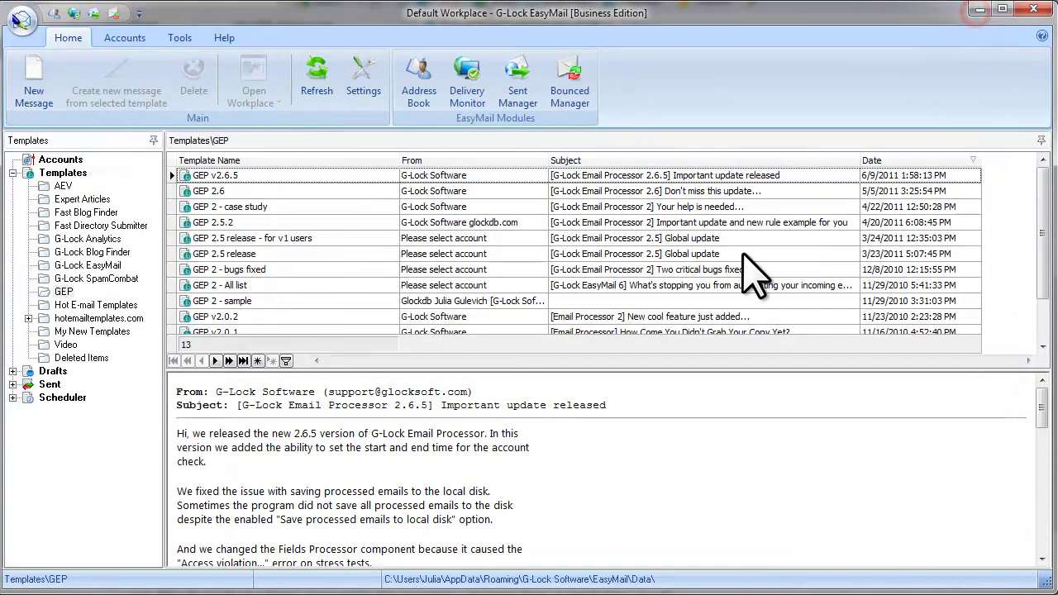
# - Start a new message, then paste text into the body and delete it all
pyautogui.click(51, 102)
pyautogui.click(212, 250)
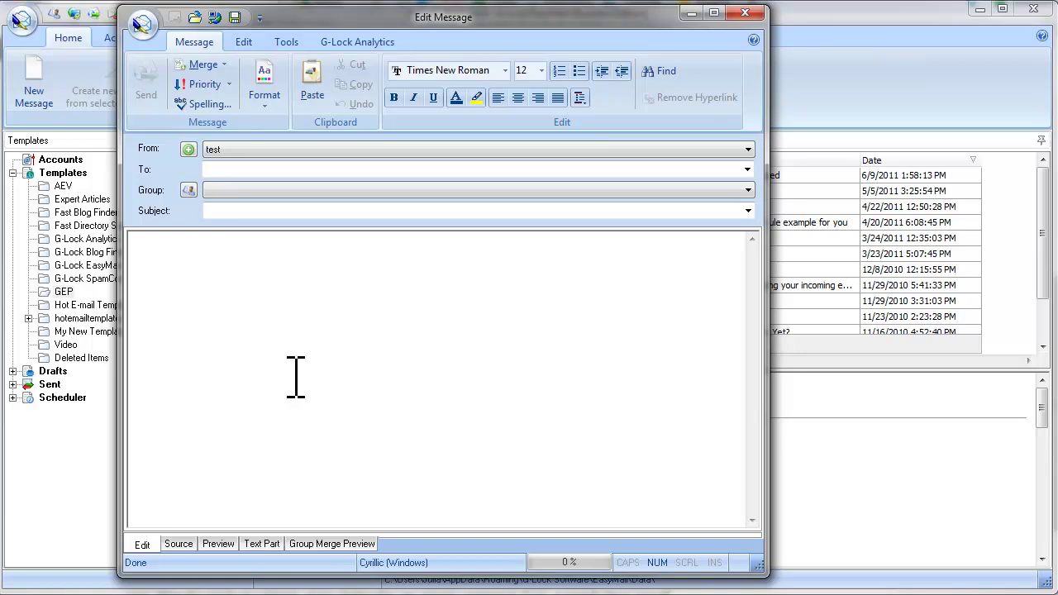
pyautogui.rightClick(157, 251)
pyautogui.click(231, 305)
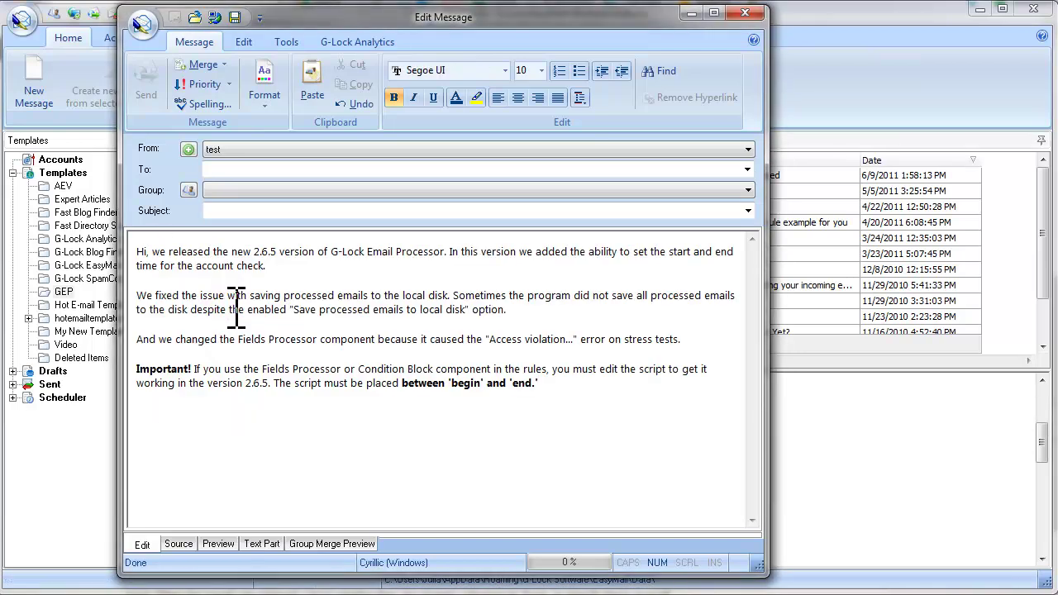
pyautogui.moveTo(542, 384); pyautogui.dragTo(137, 252)
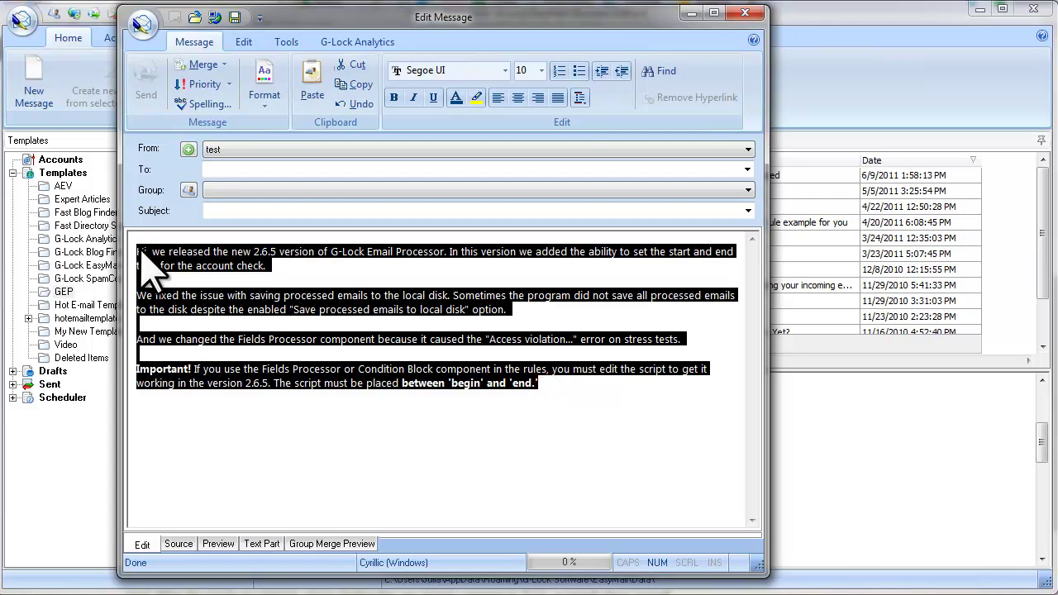
pyautogui.press('Delete')
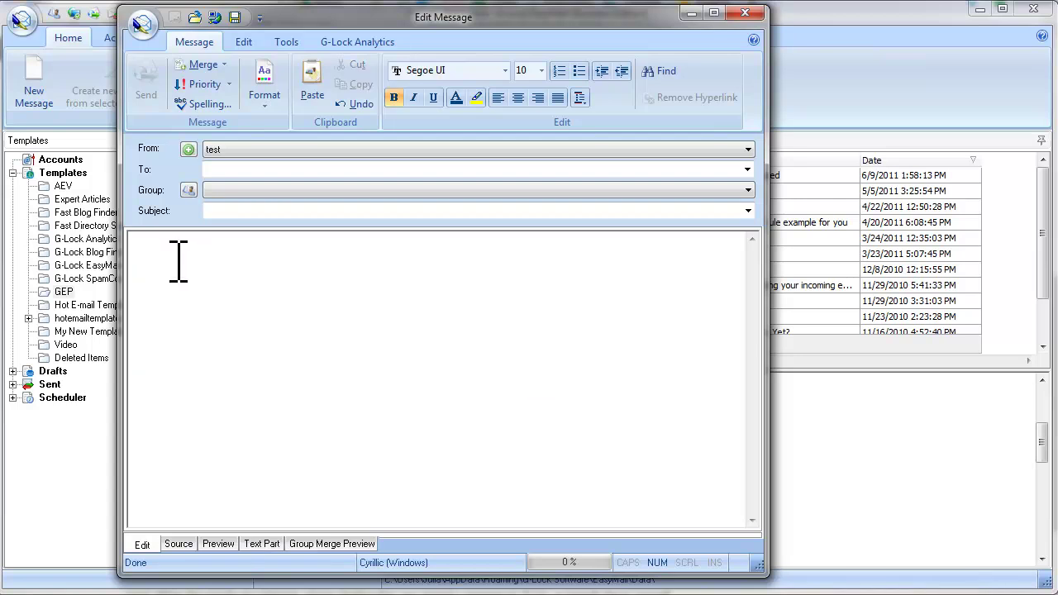
pyautogui.click(142, 24)
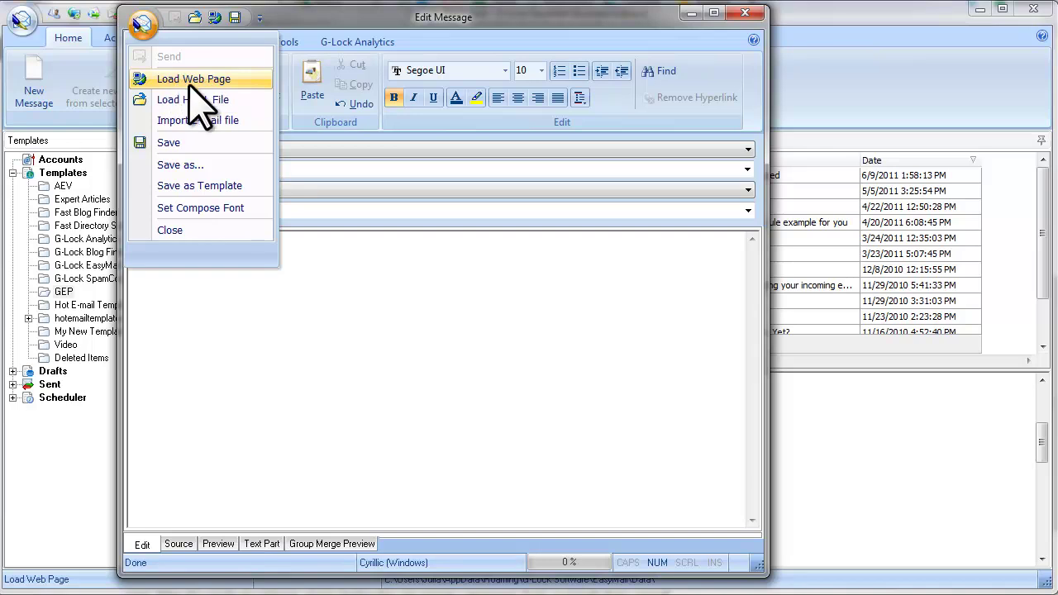
pyautogui.click(246, 79)
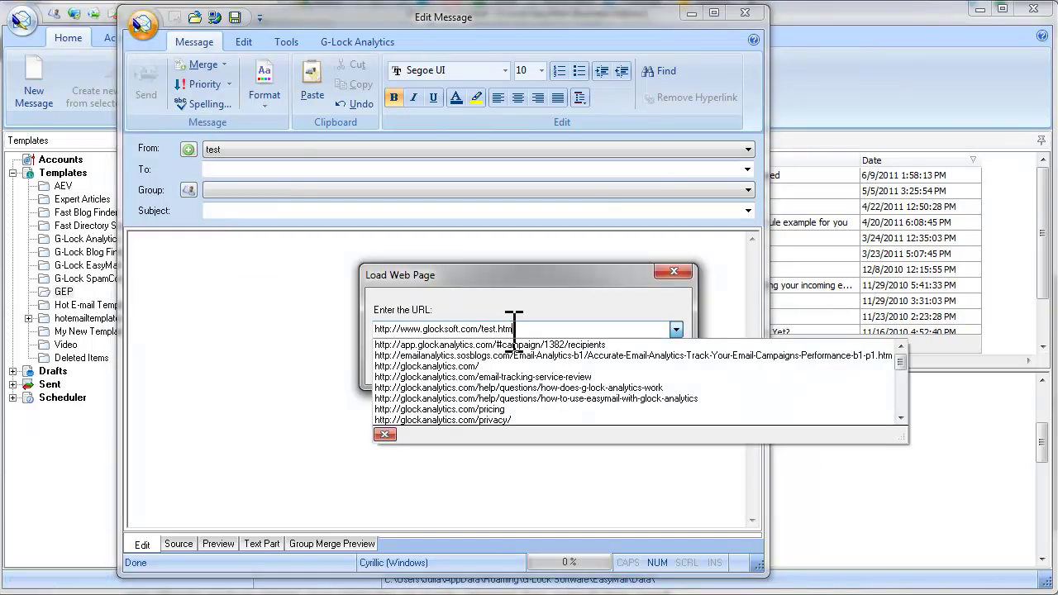
pyautogui.click(554, 328)
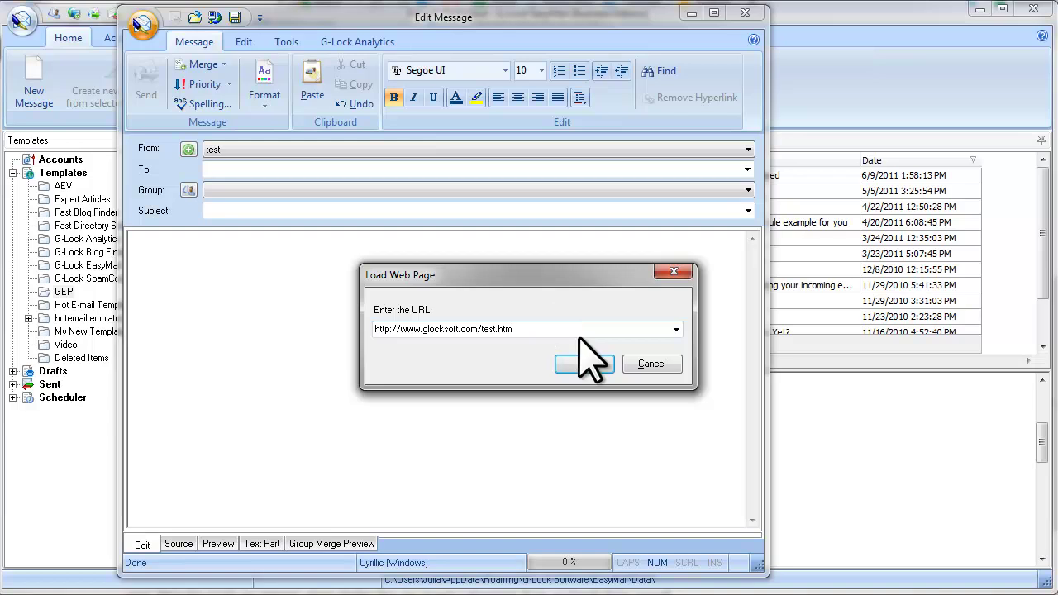
pyautogui.click(584, 363)
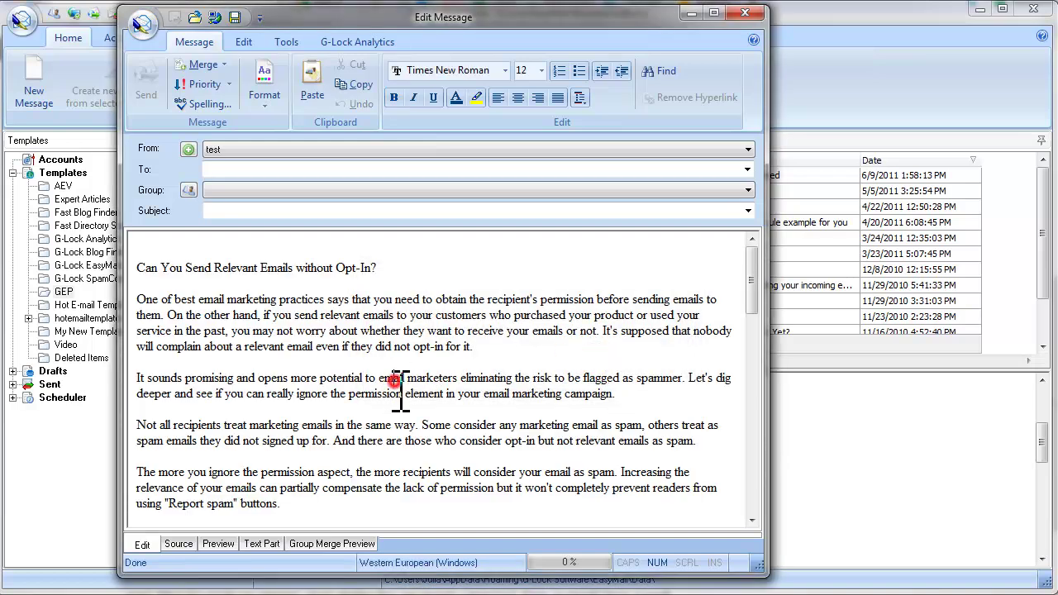
pyautogui.click(392, 379)
pyautogui.scroll(-2, 400, 393)
pyautogui.scroll(3, 402, 394)
pyautogui.click(263, 268)
pyautogui.hotkey('ctrl', 'a')
pyautogui.press('Delete')
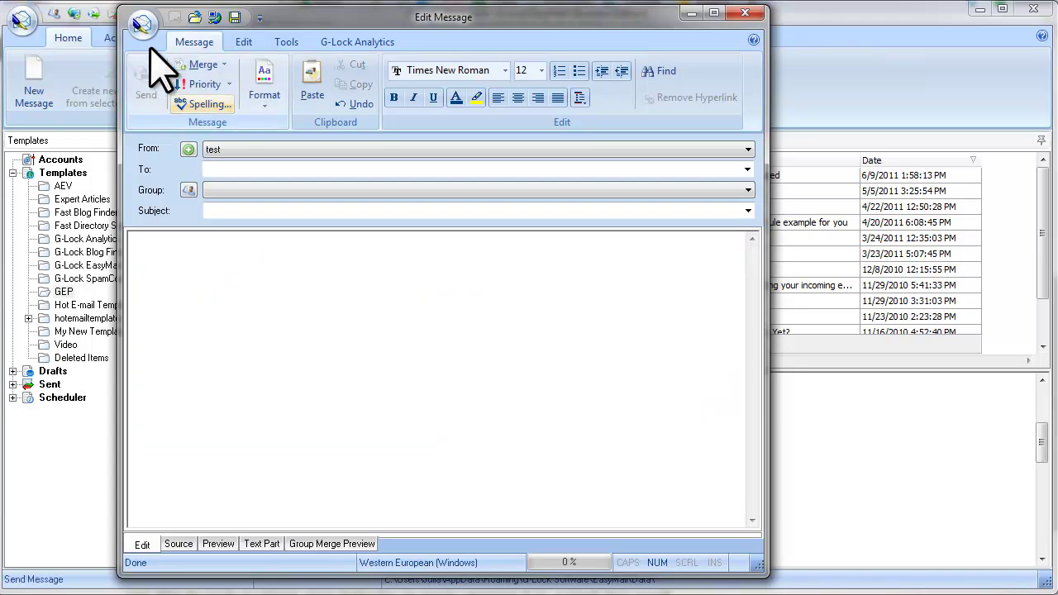
pyautogui.click(142, 25)
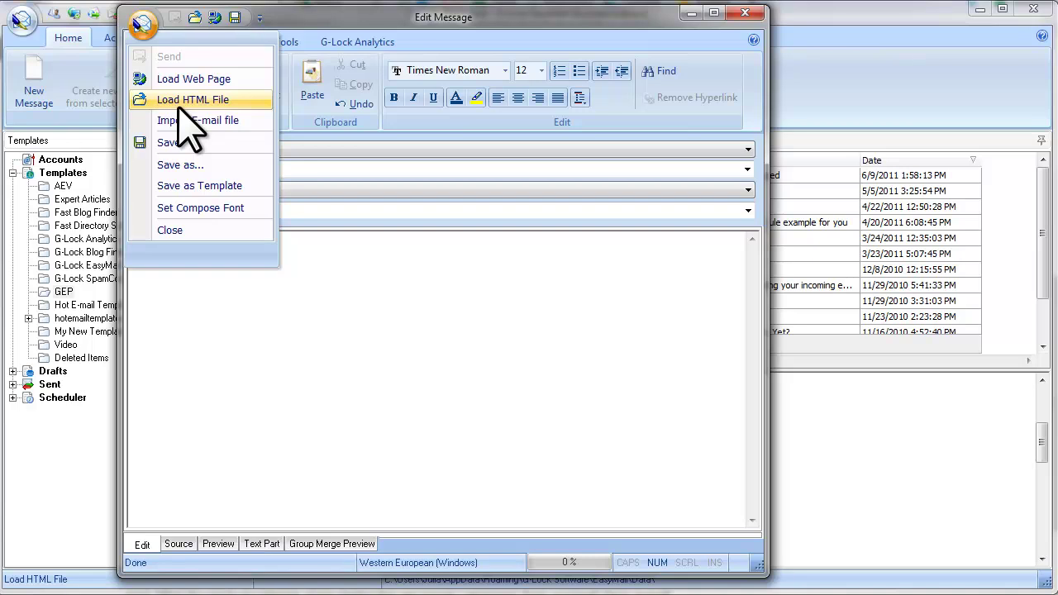
pyautogui.click(240, 104)
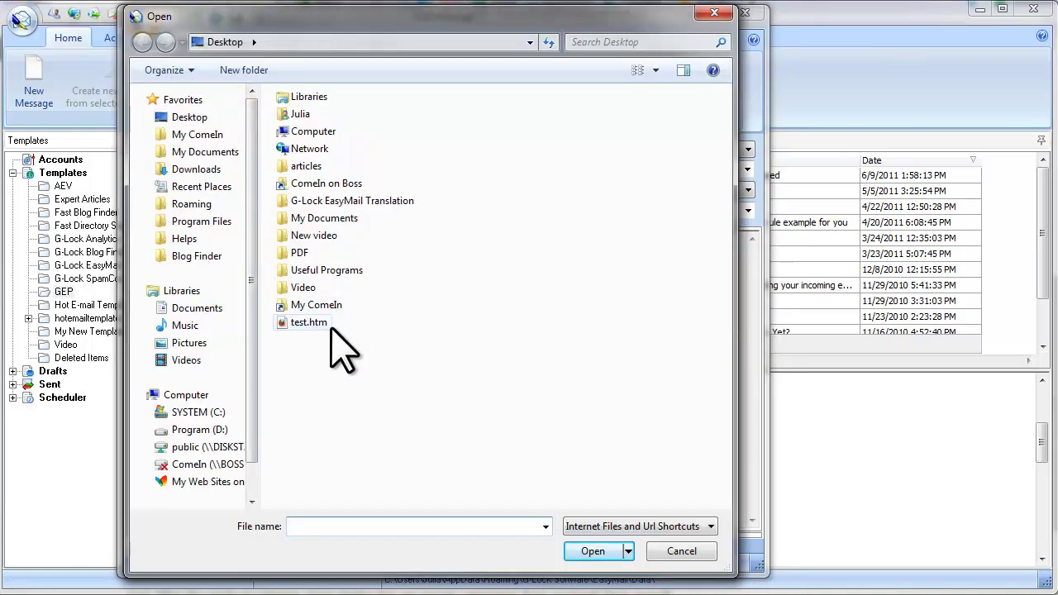
pyautogui.click(322, 323)
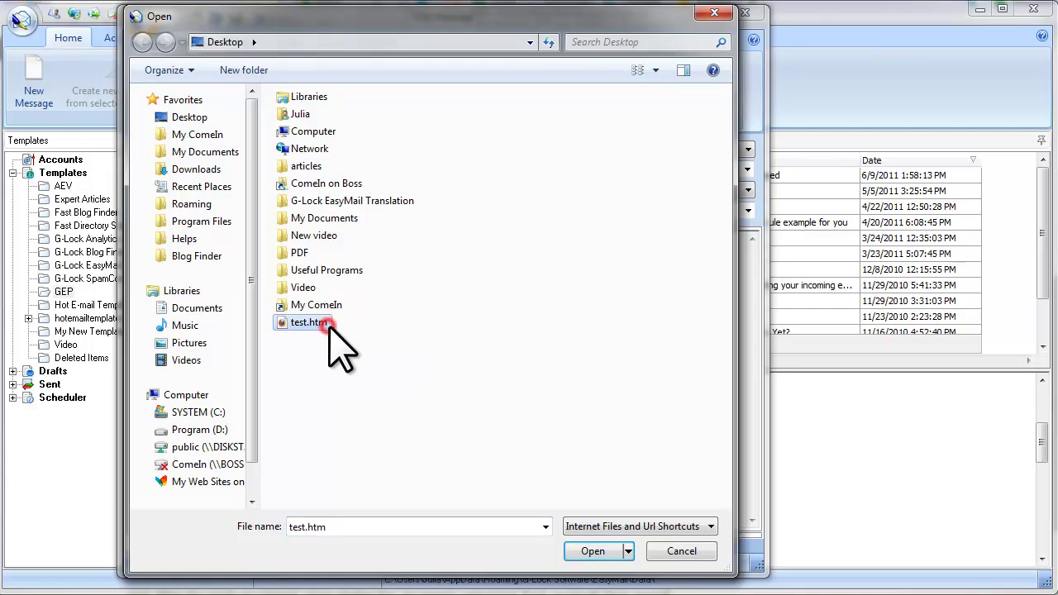
pyautogui.click(606, 551)
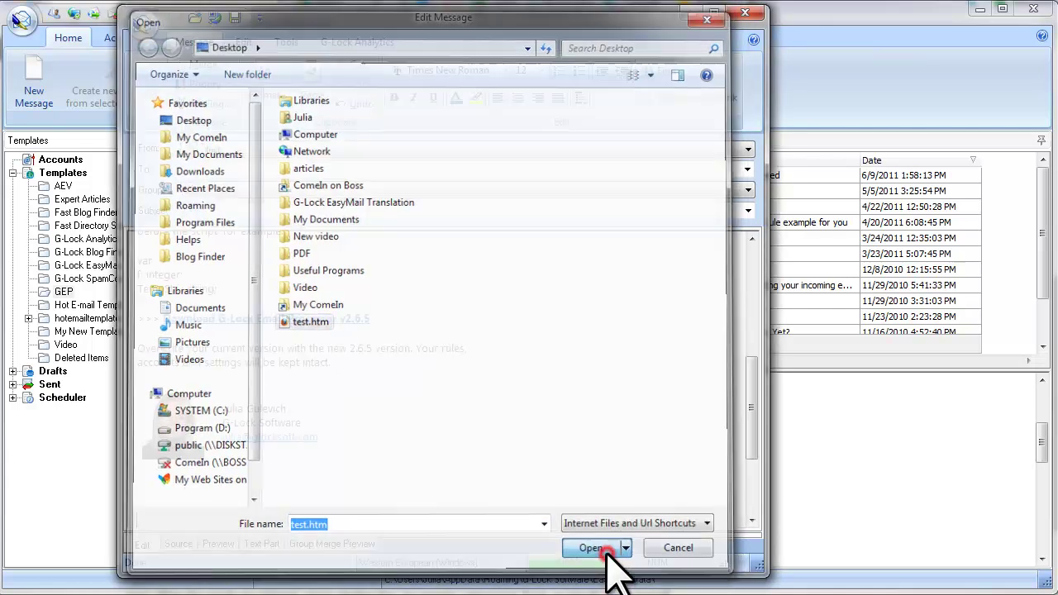
pyautogui.scroll(10, 421, 376)
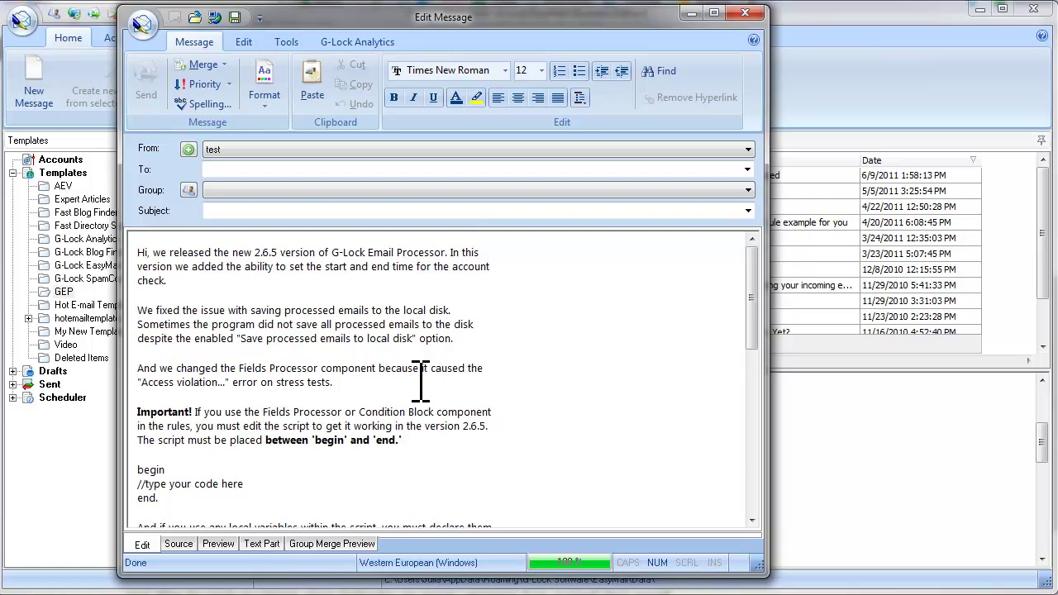
pyautogui.hotkey('ctrl', 'a')
pyautogui.press('Delete')
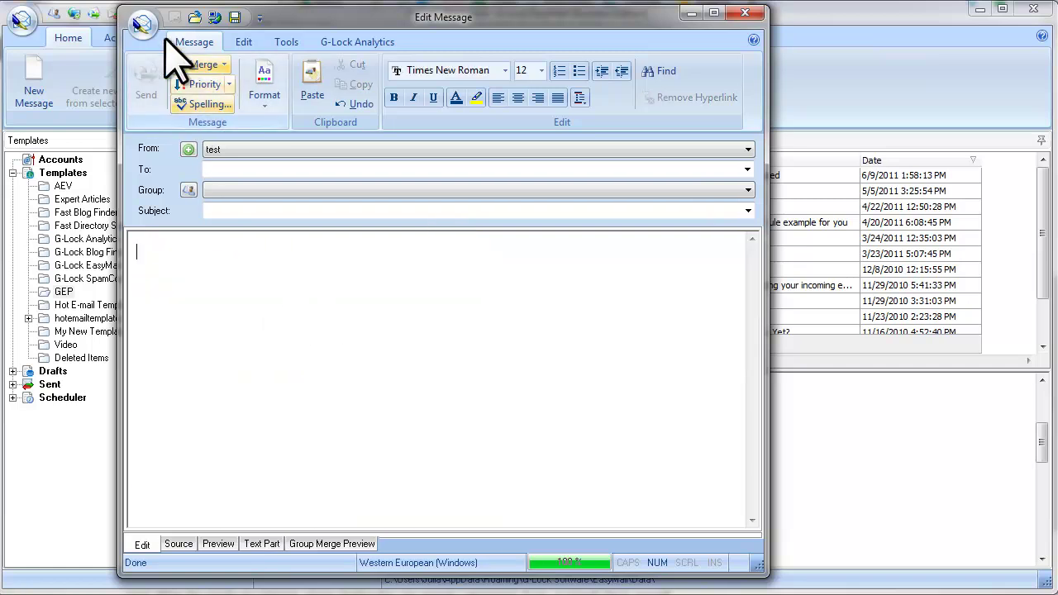
# - Import test.eml without saving changes, loading the 2.6.5 update subject and release-notes body
pyautogui.click(143, 27)
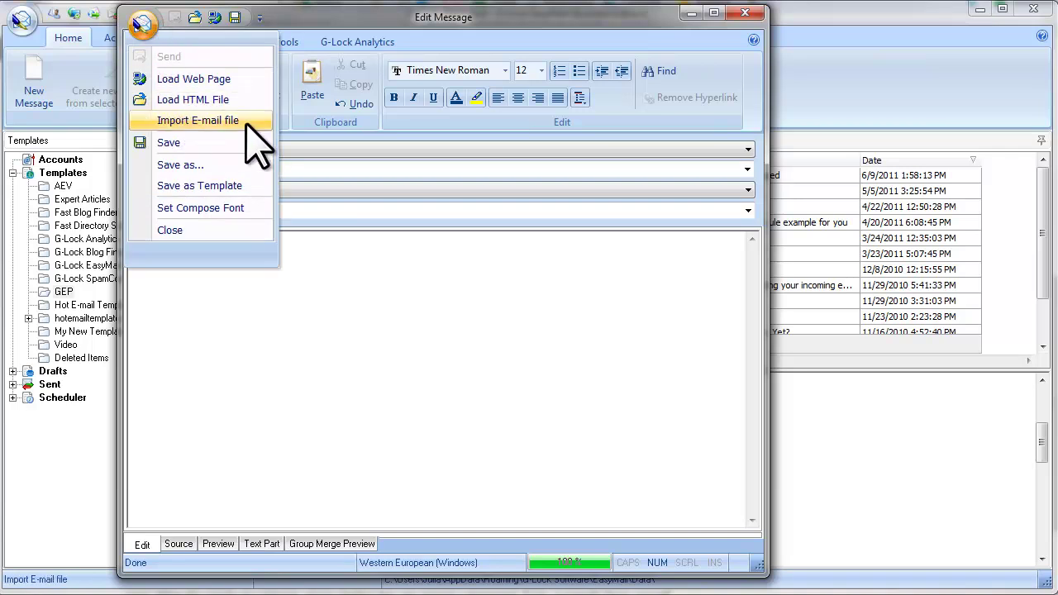
pyautogui.click(245, 123)
pyautogui.click(580, 390)
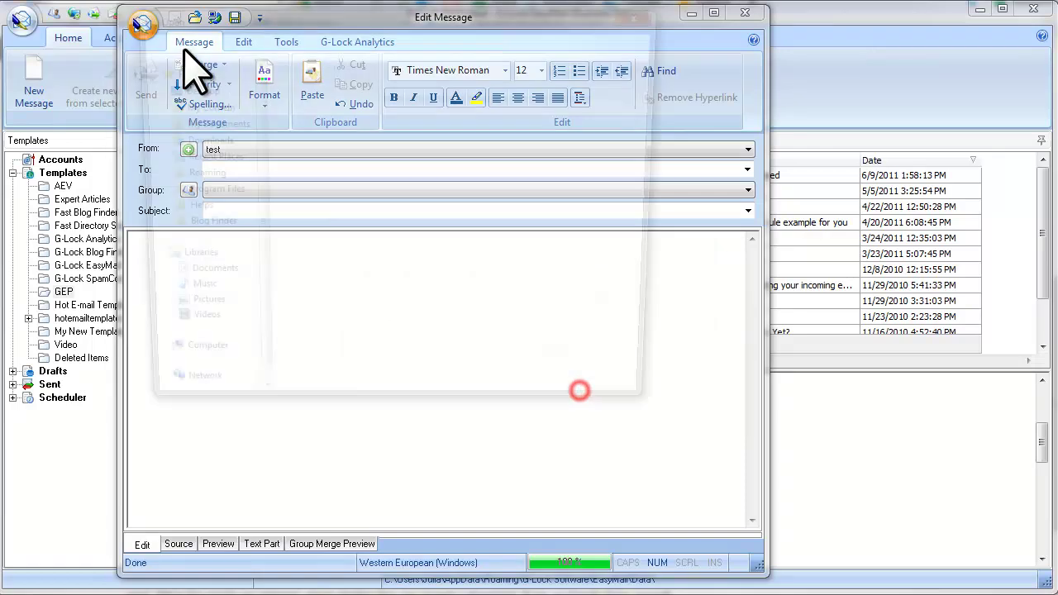
pyautogui.click(322, 323)
pyautogui.click(597, 551)
pyautogui.scroll(-1, 347, 435)
pyautogui.scroll(3, 348, 436)
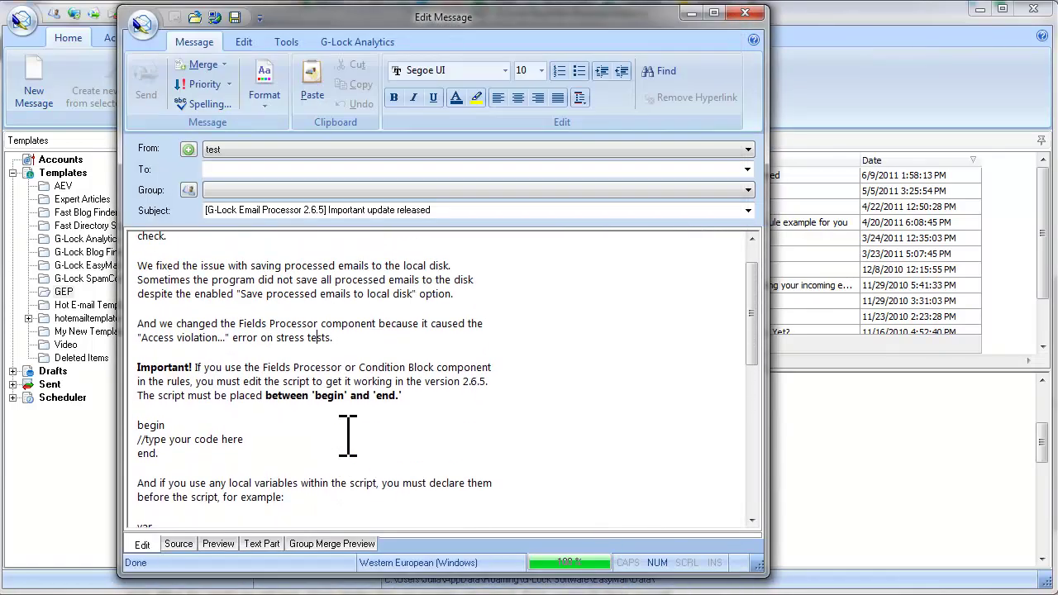
pyautogui.scroll(1, 347, 436)
pyautogui.click(376, 427)
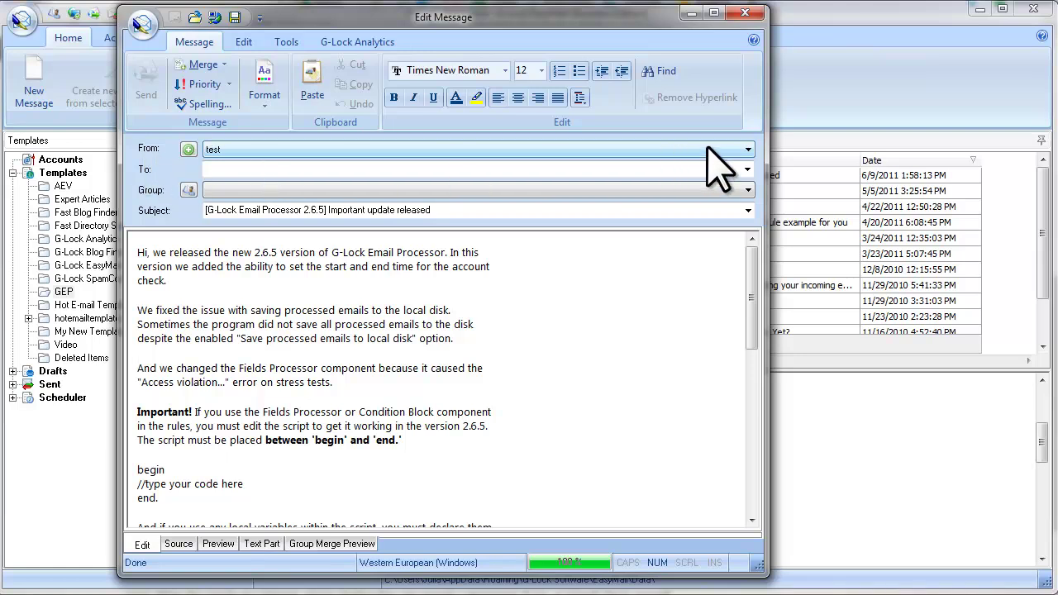
# - In the From list, untick test, AOL and Amazon SES, leaving only G-Lock Software checked
pyautogui.click(746, 149)
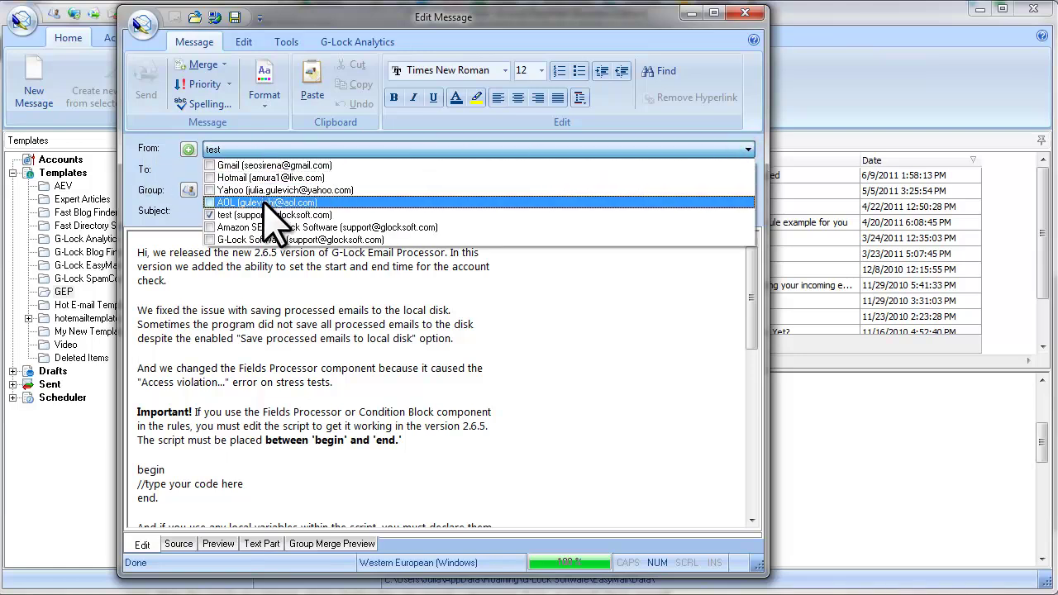
pyautogui.click(208, 215)
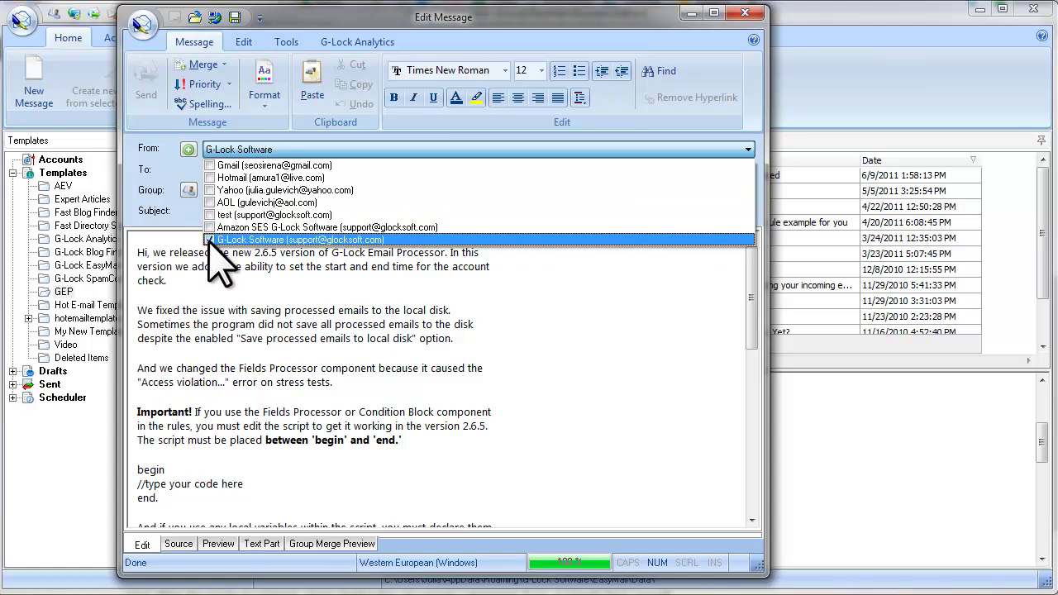
pyautogui.click(209, 228)
pyautogui.click(209, 215)
pyautogui.click(209, 202)
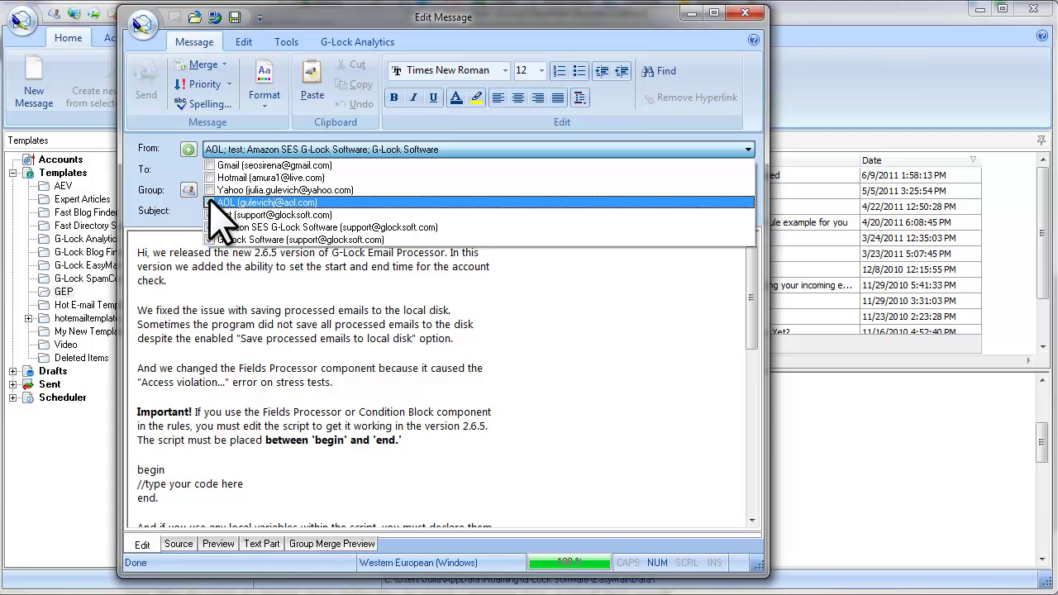
pyautogui.click(210, 203)
pyautogui.click(210, 215)
pyautogui.click(210, 227)
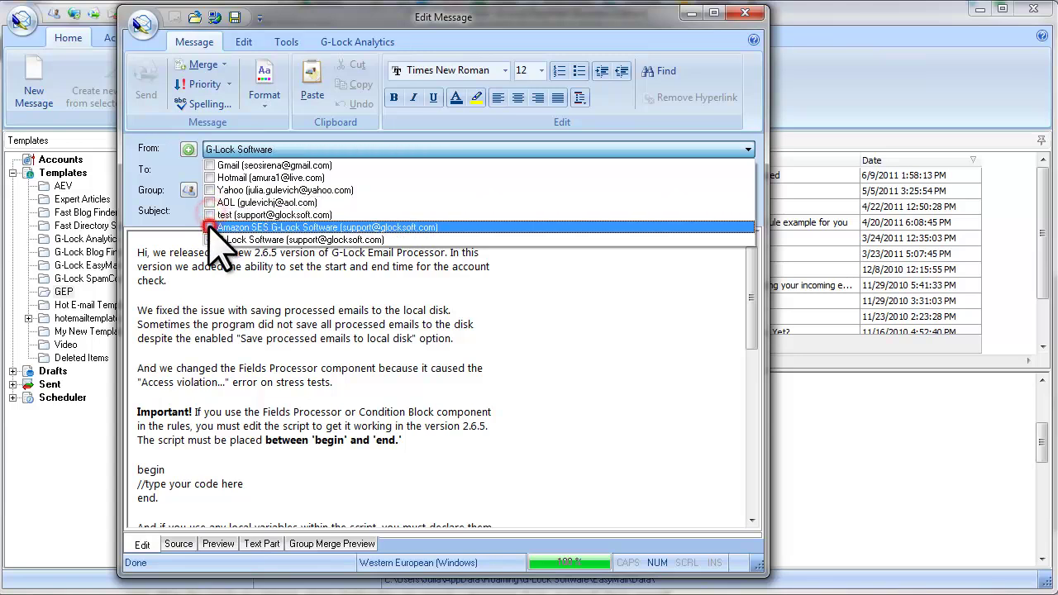
pyautogui.click(210, 240)
pyautogui.click(210, 240)
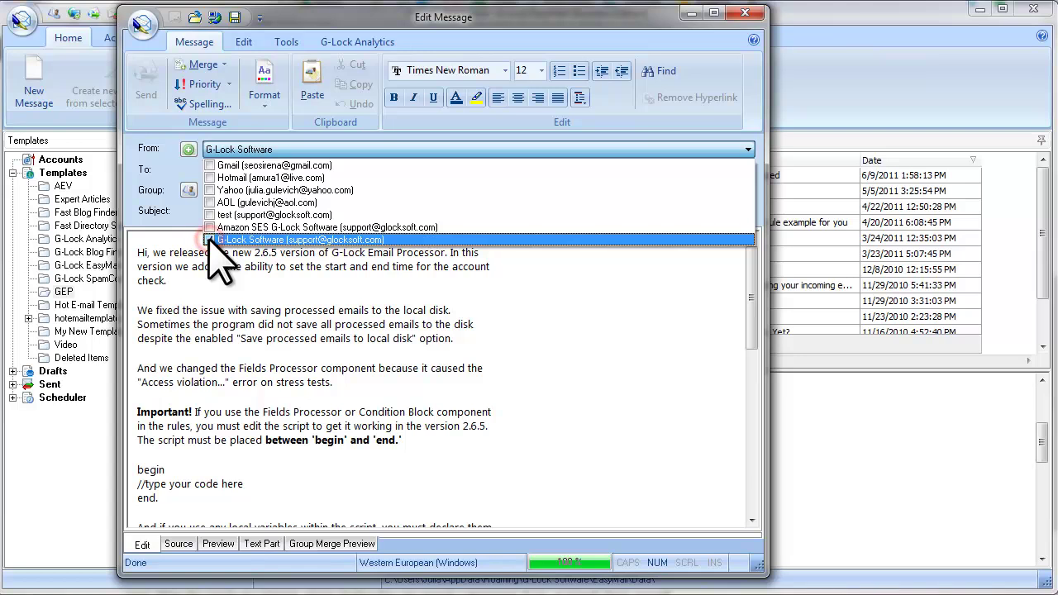
pyautogui.click(253, 273)
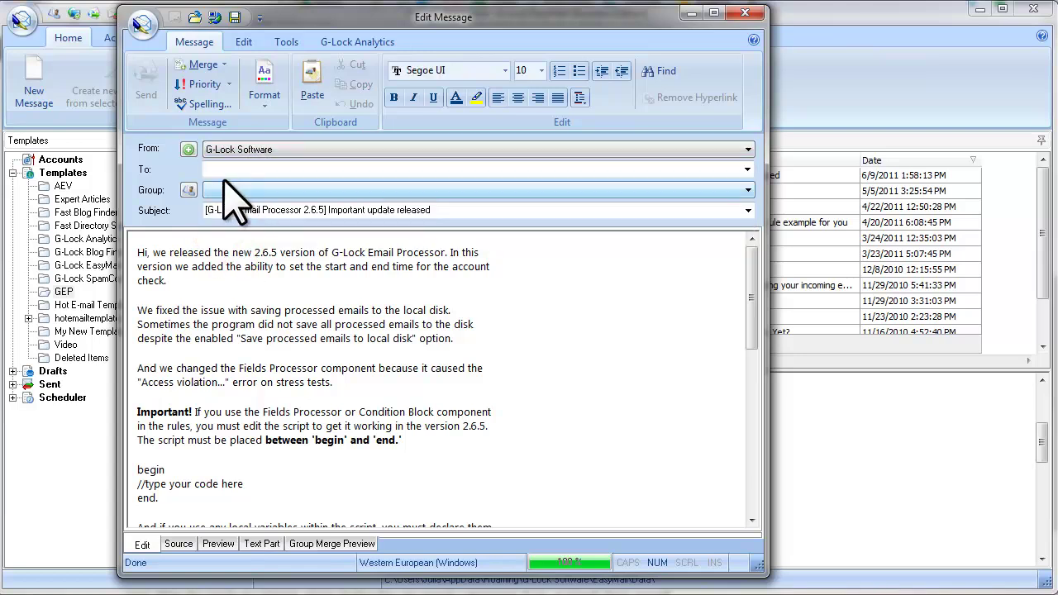
# - Address the message to the My Subscribers group and queue it for manual sending
pyautogui.click(748, 192)
pyautogui.click(271, 355)
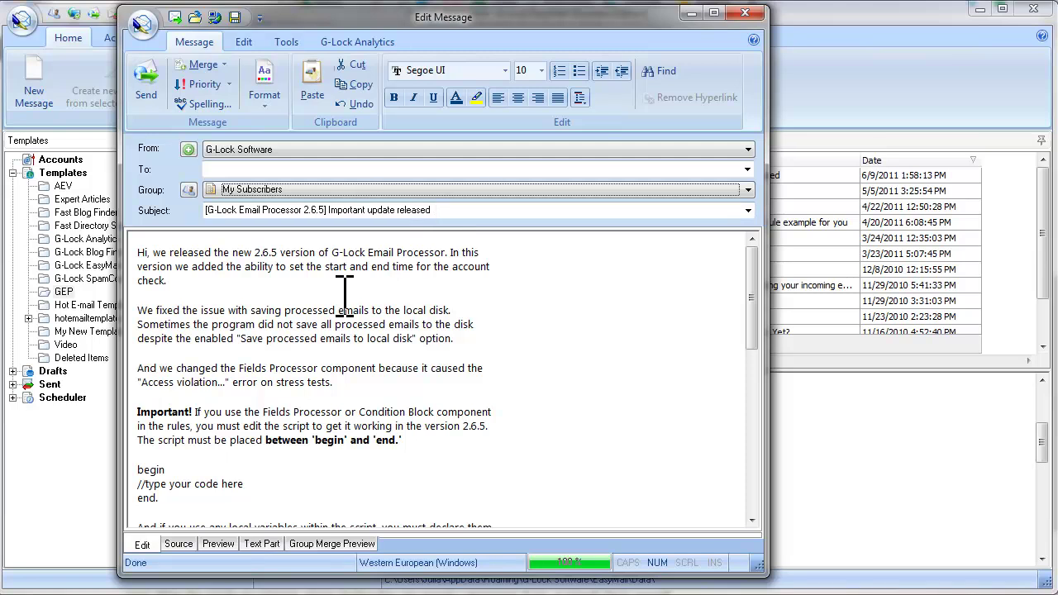
pyautogui.click(156, 102)
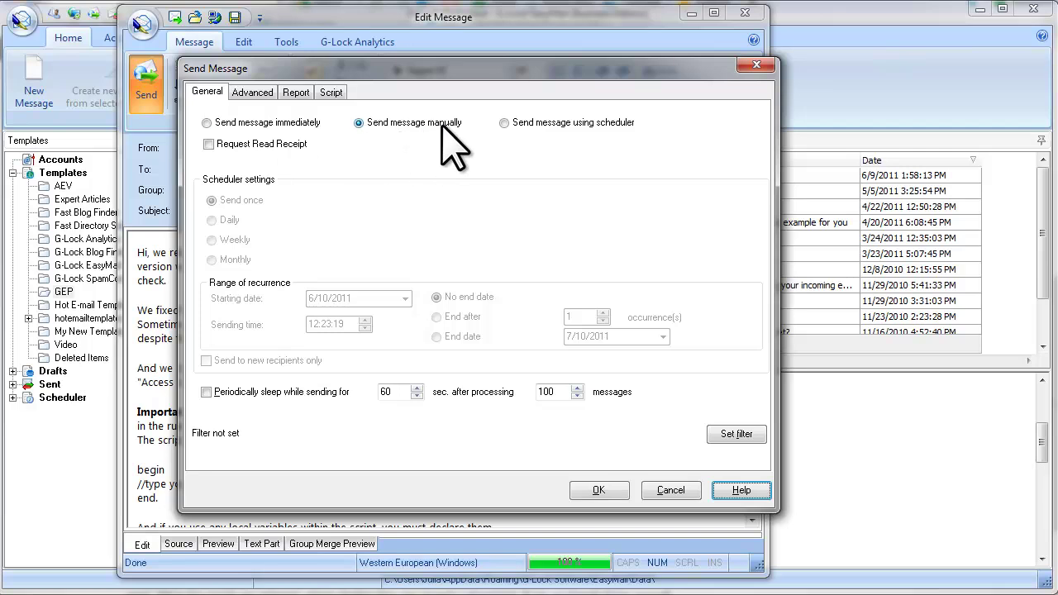
pyautogui.click(617, 491)
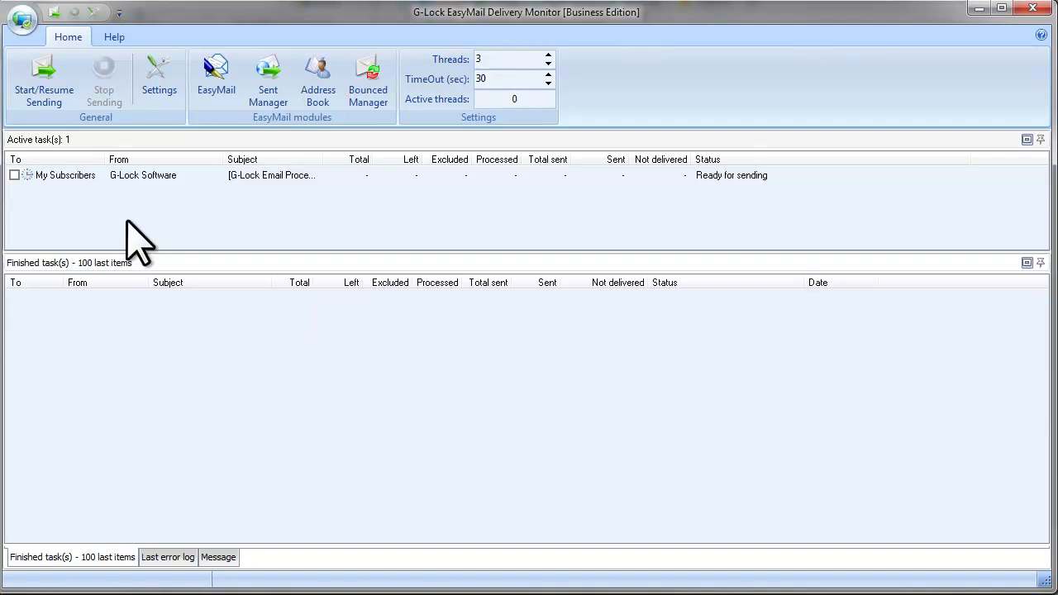
# - Widen the To column, then tick the My Subscribers task and start sending all 10 messages
pyautogui.moveTo(105, 155); pyautogui.dragTo(161, 155)
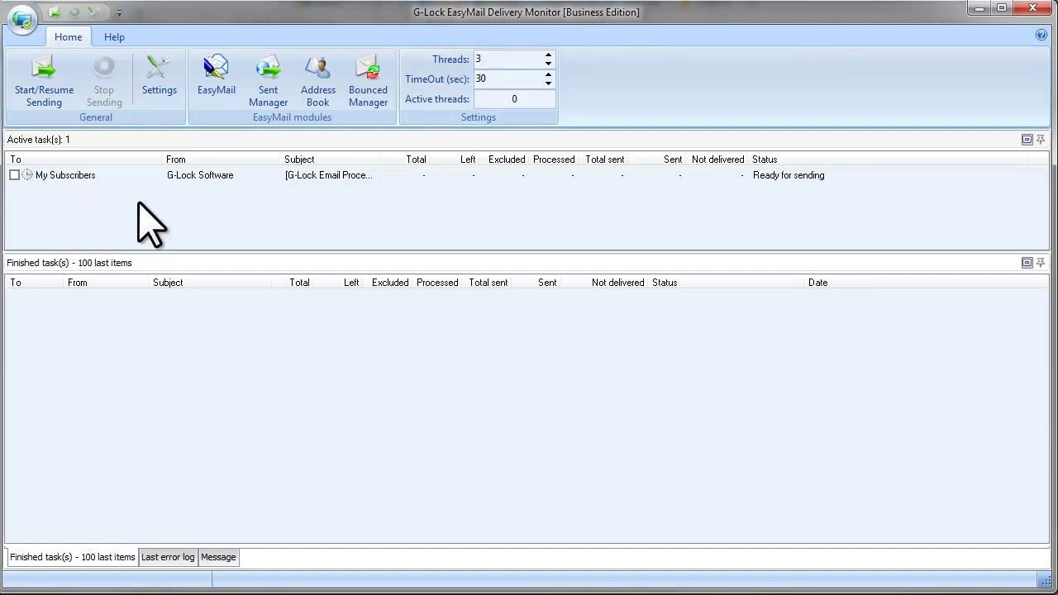
pyautogui.click(14, 175)
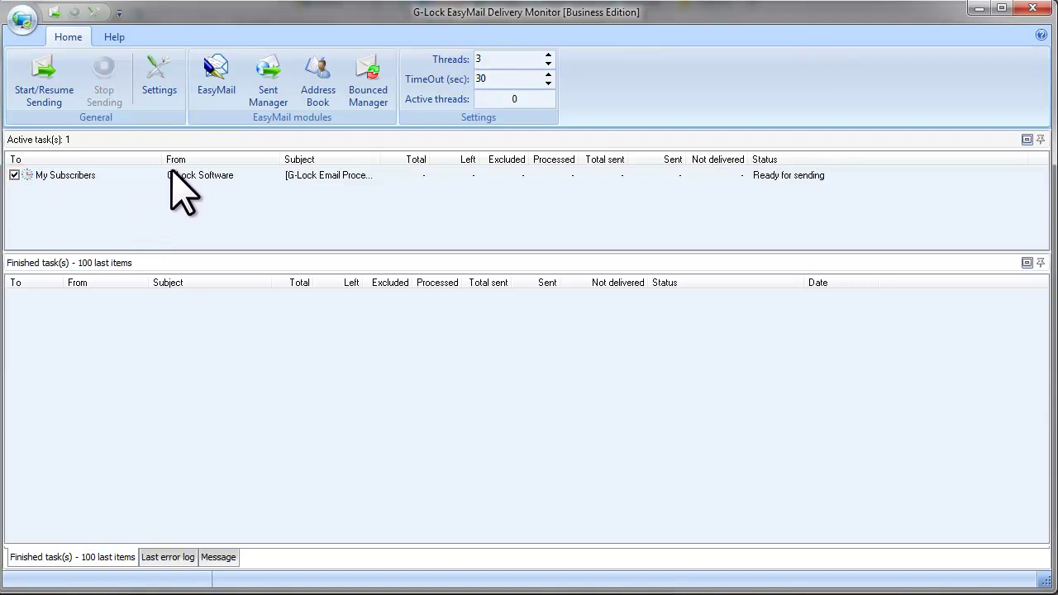
pyautogui.click(69, 96)
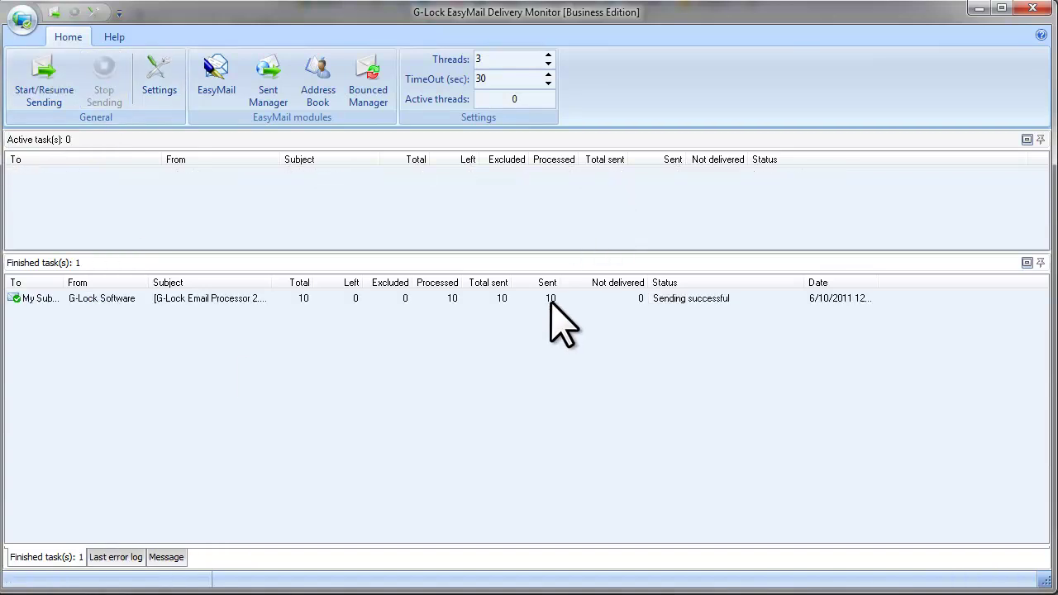
# - Drag the finished My Subscribers task up into Active tasks so it's ready for sending
pyautogui.click(271, 305)
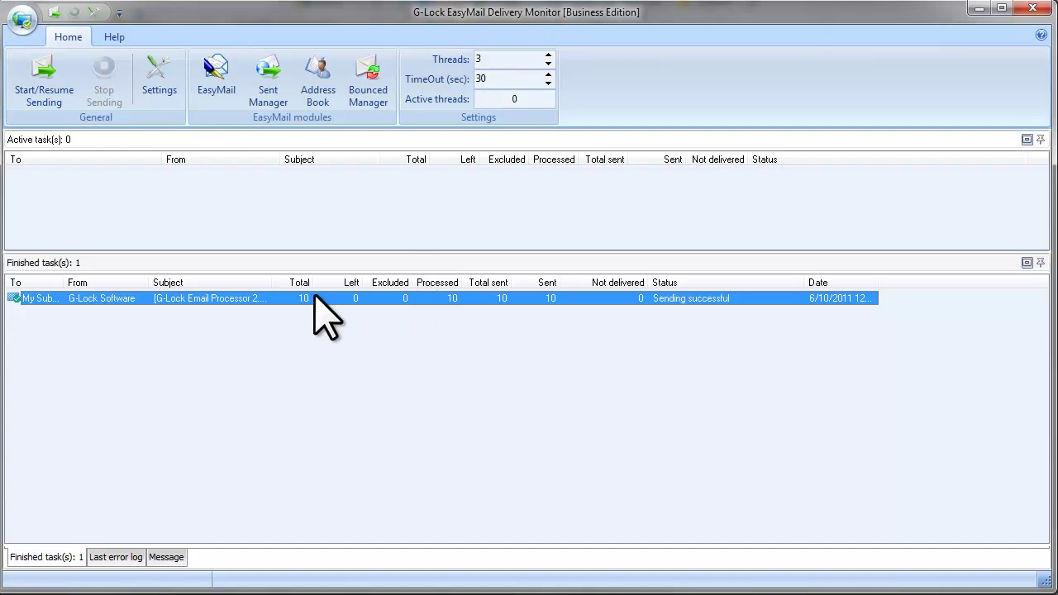
pyautogui.moveTo(167, 299); pyautogui.dragTo(173, 176)
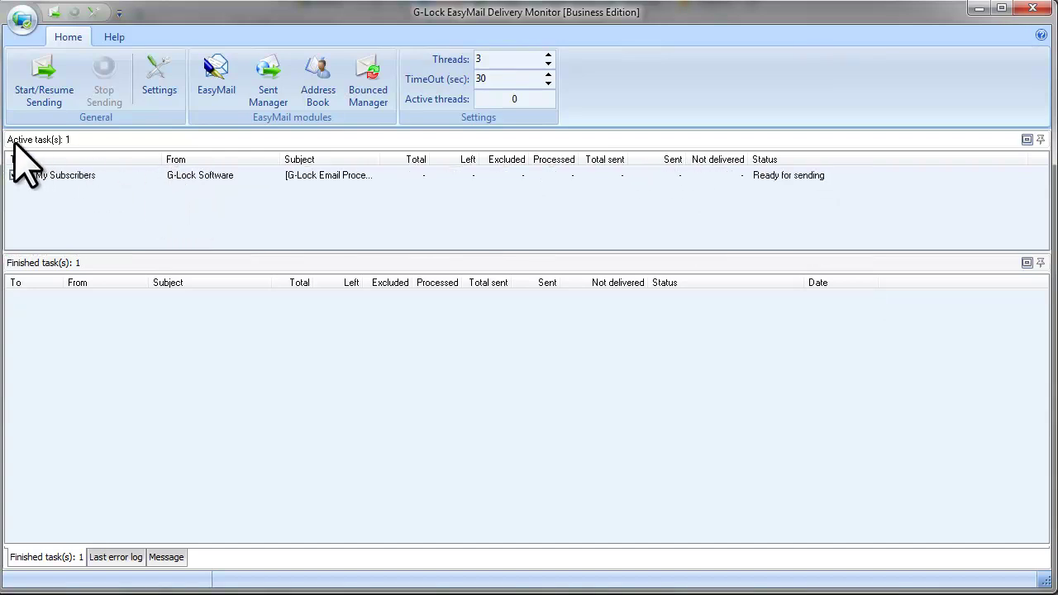